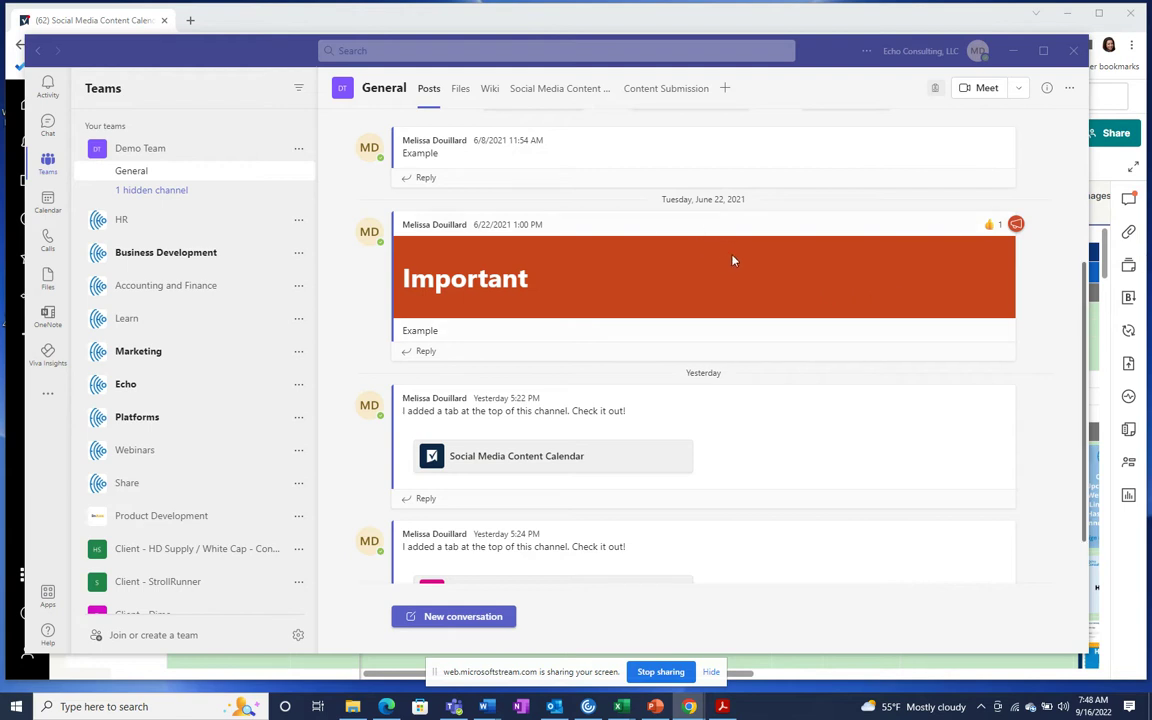
Step: Add a Smartsheet tab for the Social Media Content Calendar sheet at Editor - can share access
{"action": "scroll", "coordinate": [733, 257], "scroll_direction": "up", "scroll_amount": 3}
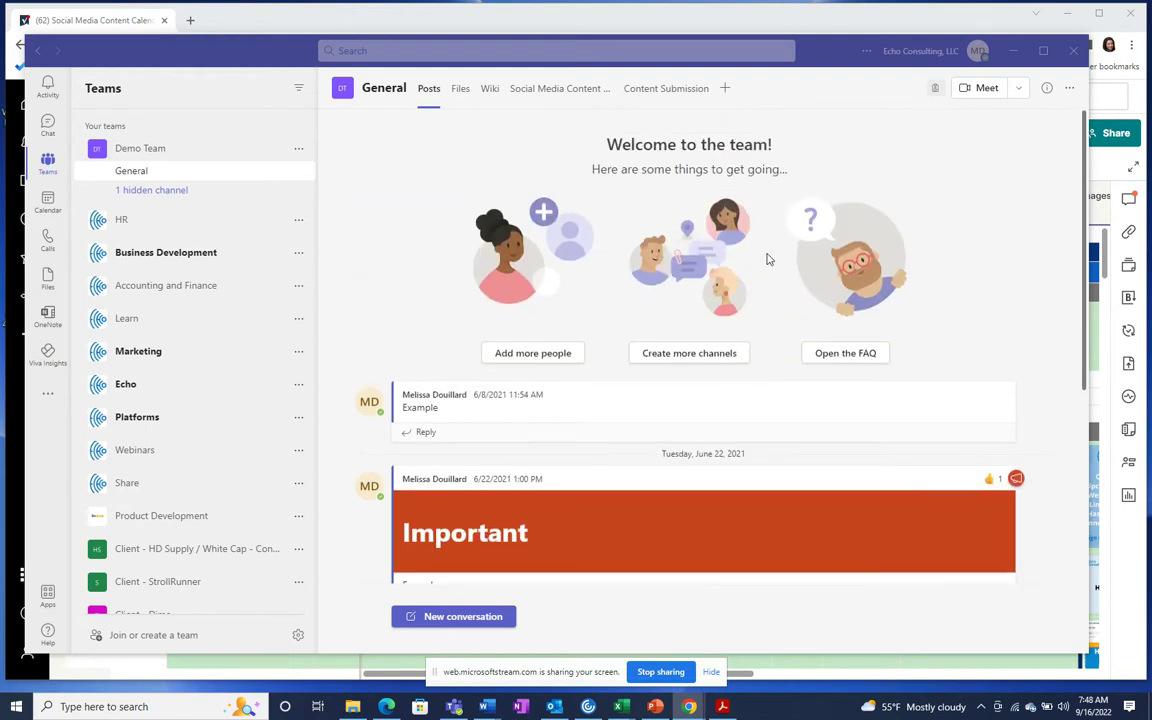
{"action": "left_click", "coordinate": [726, 89]}
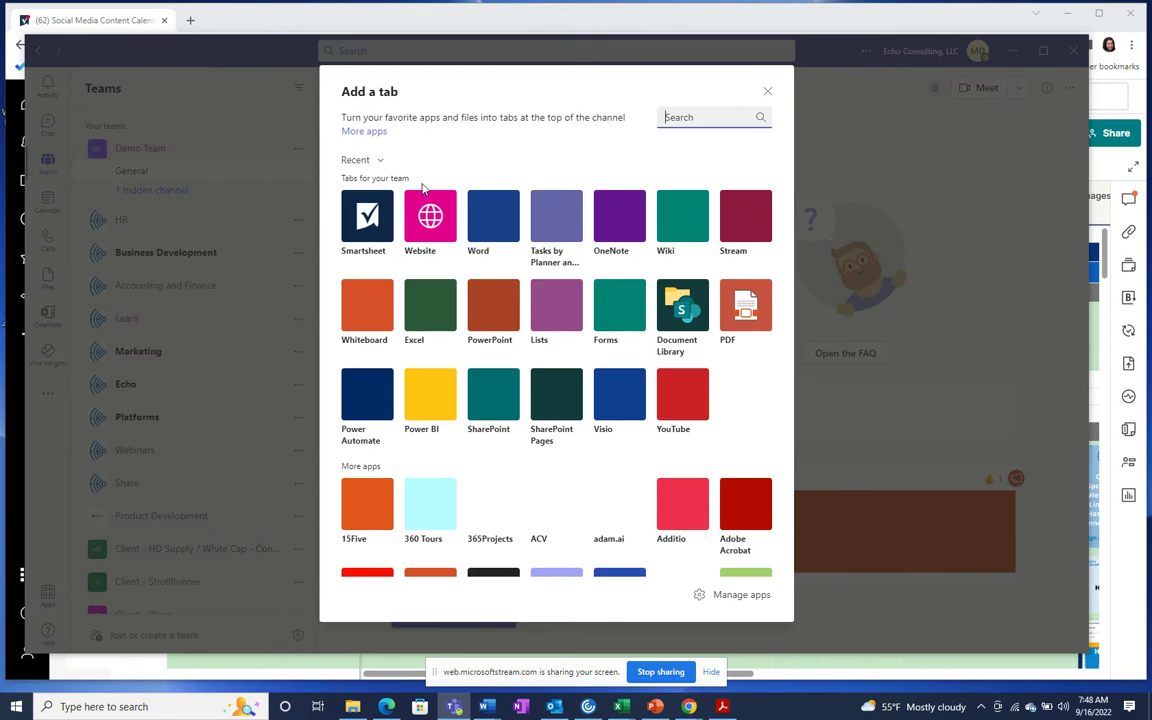
{"action": "left_click", "coordinate": [367, 226]}
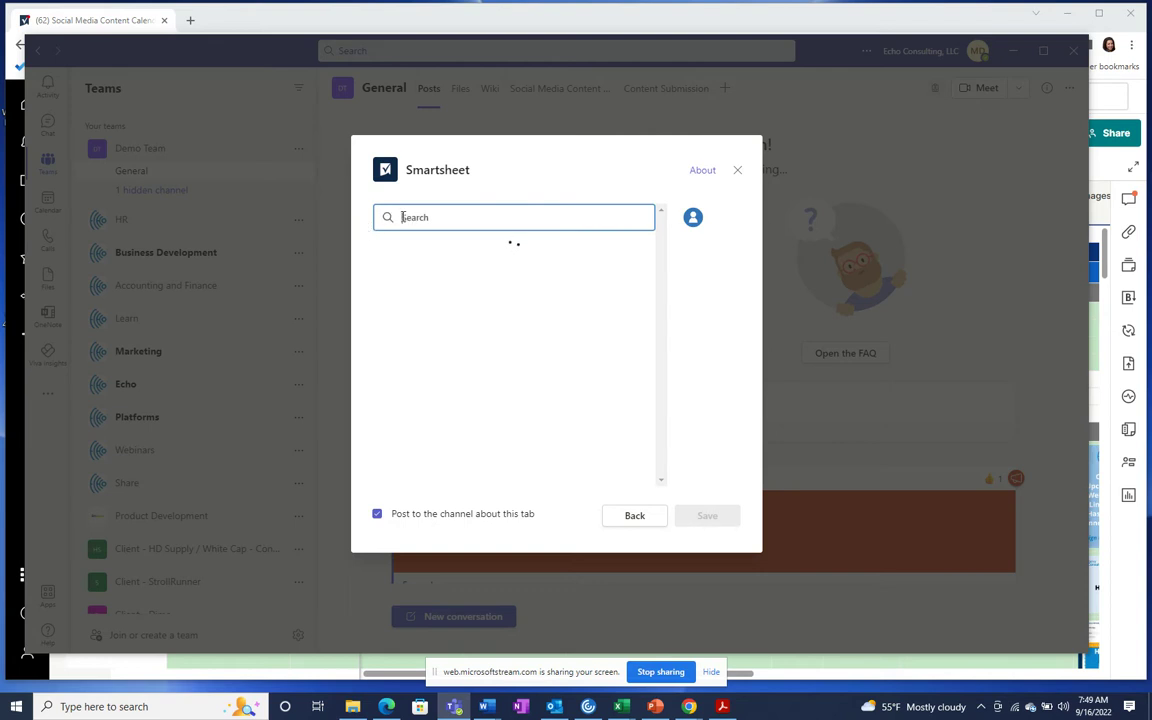
{"action": "type", "text": "so"}
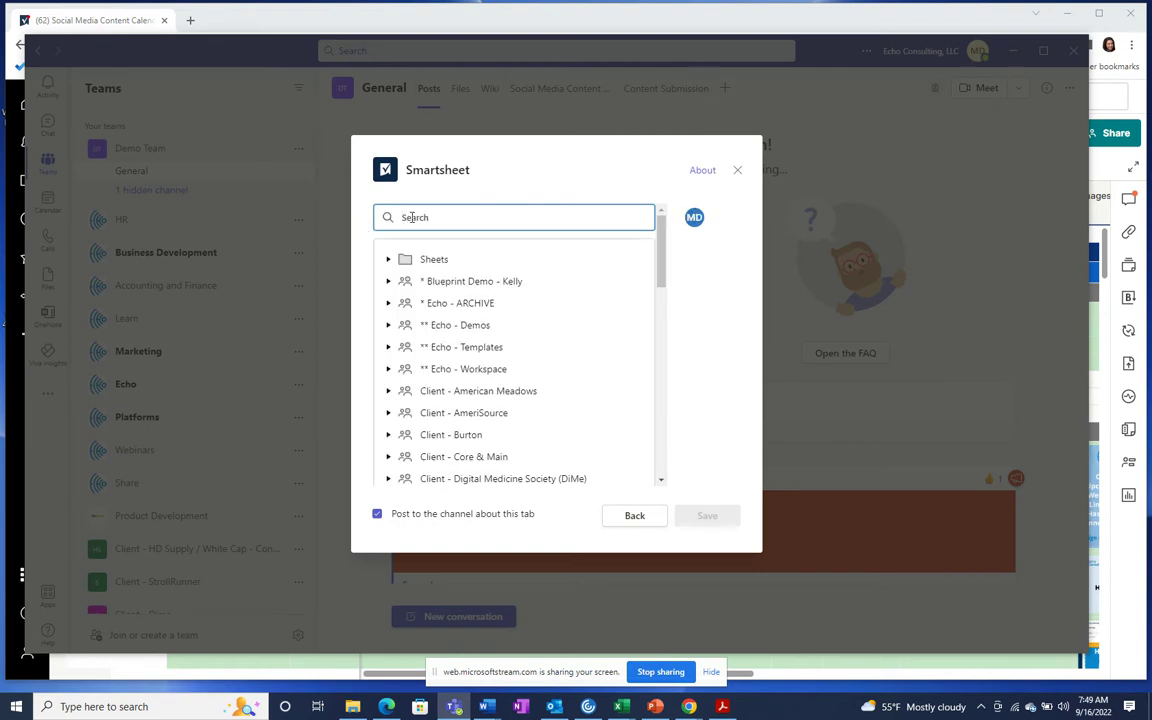
{"action": "type", "text": "cial"}
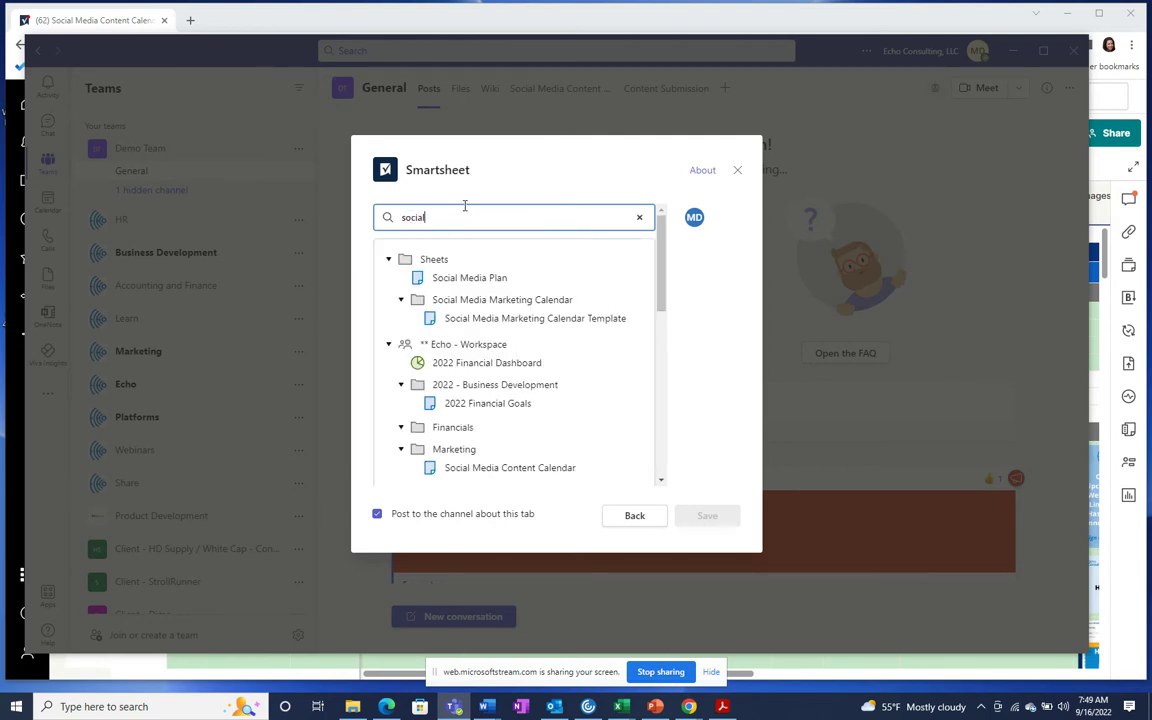
{"action": "scroll", "coordinate": [503, 360], "scroll_direction": "down", "scroll_amount": 2}
{"action": "scroll", "coordinate": [496, 355], "scroll_direction": "up", "scroll_amount": 2}
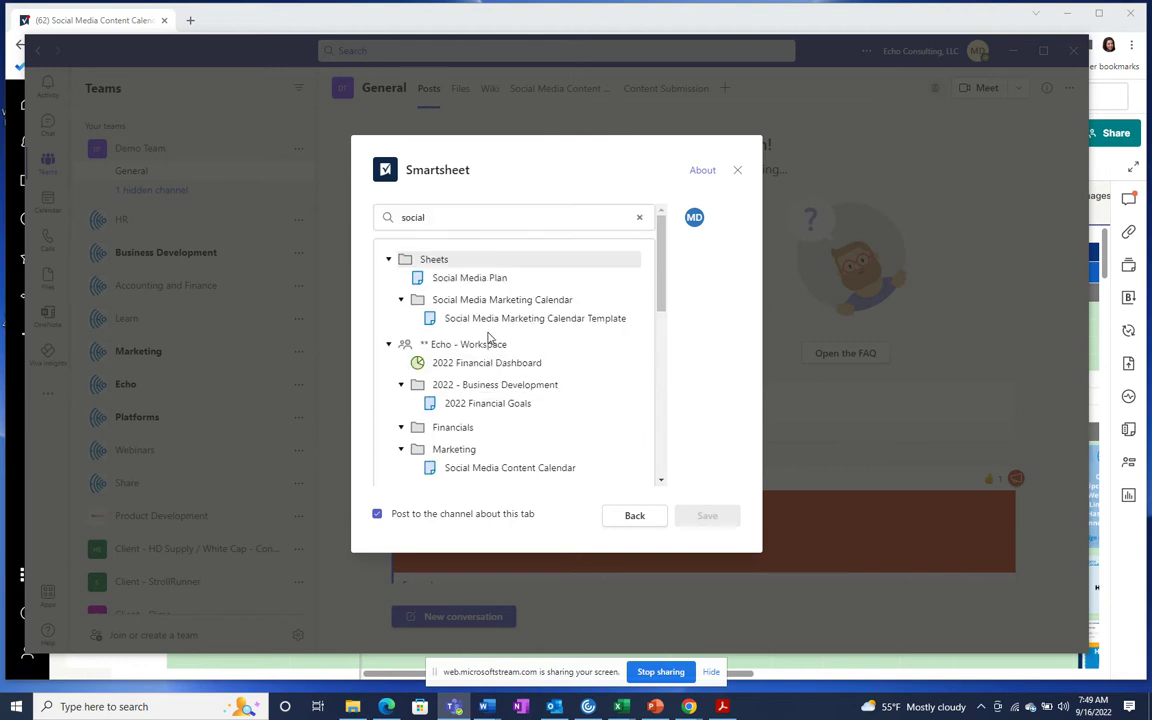
{"action": "left_click", "coordinate": [526, 469]}
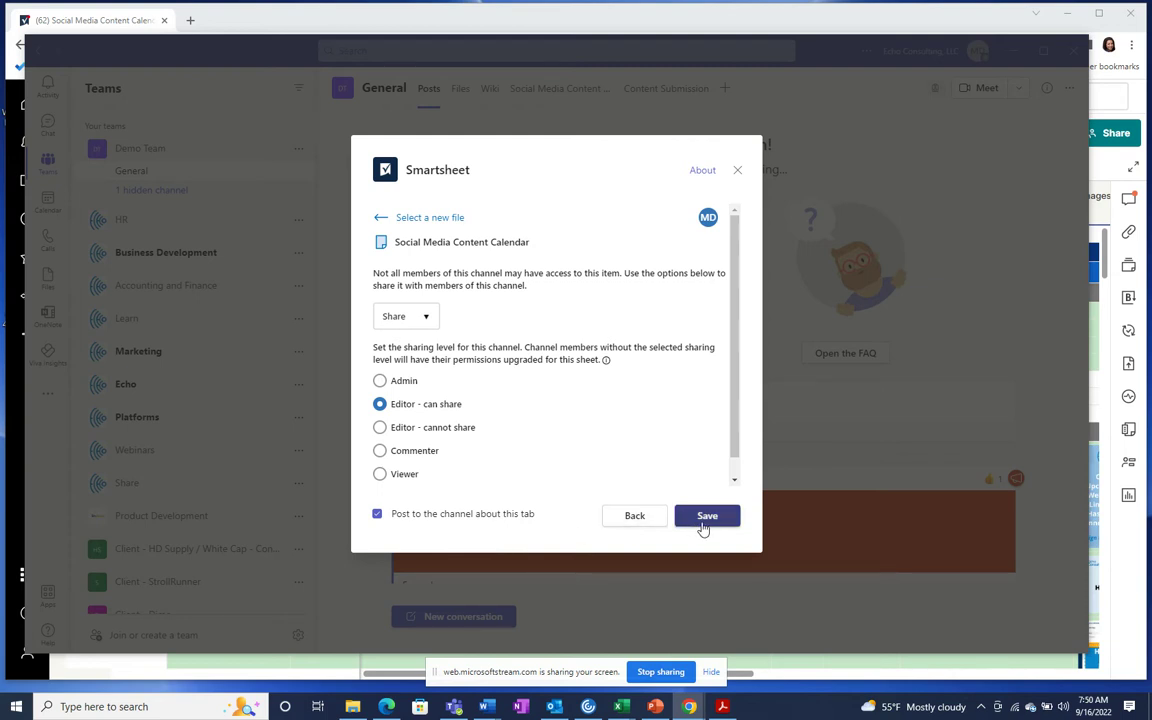
{"action": "left_click", "coordinate": [705, 517]}
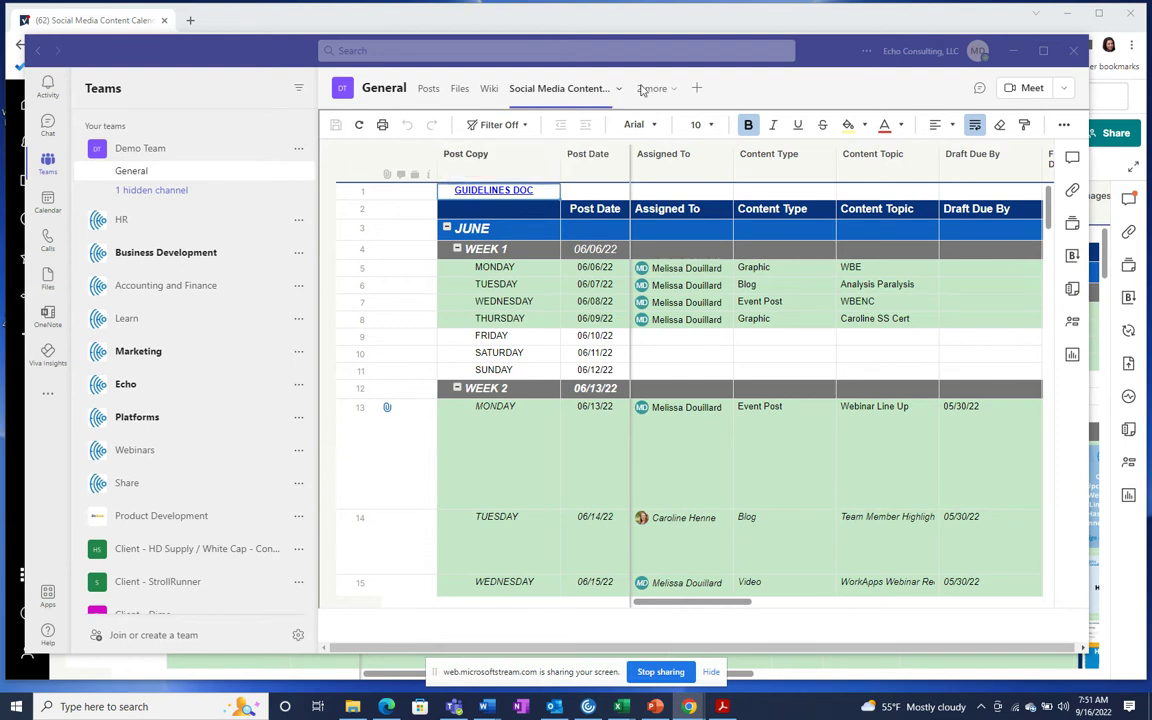
Step: Add a Website tab and name it 'Content Submission Form'
{"action": "left_click", "coordinate": [692, 90]}
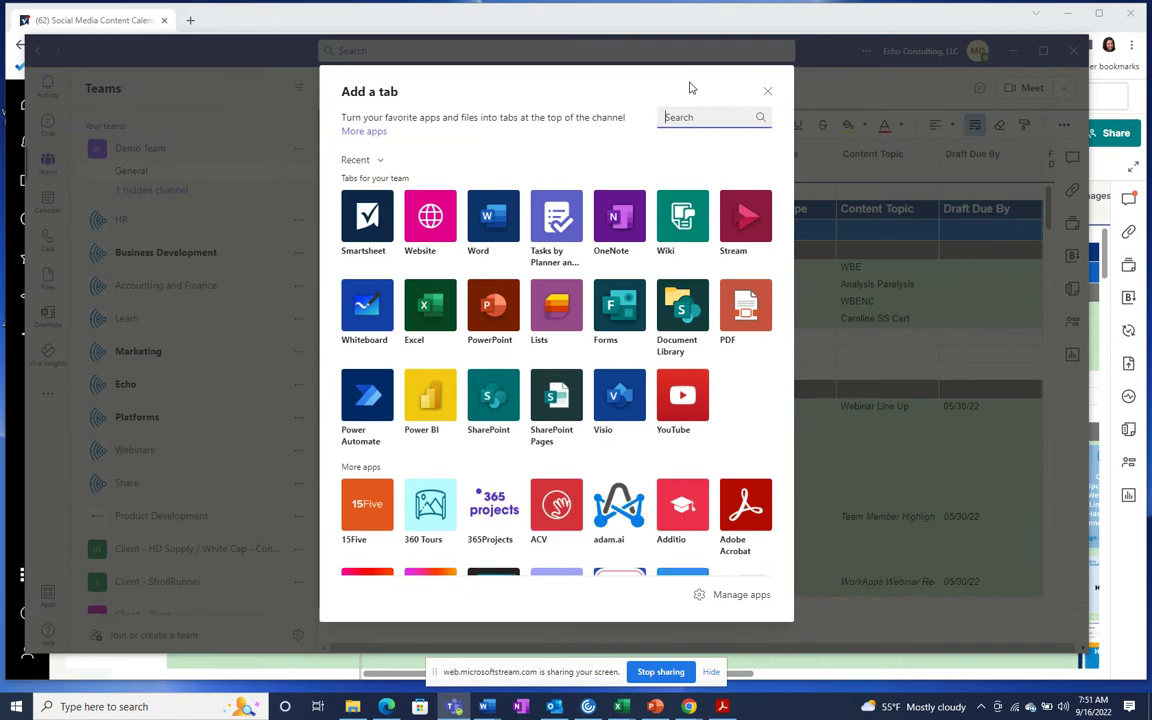
{"action": "left_click", "coordinate": [428, 214]}
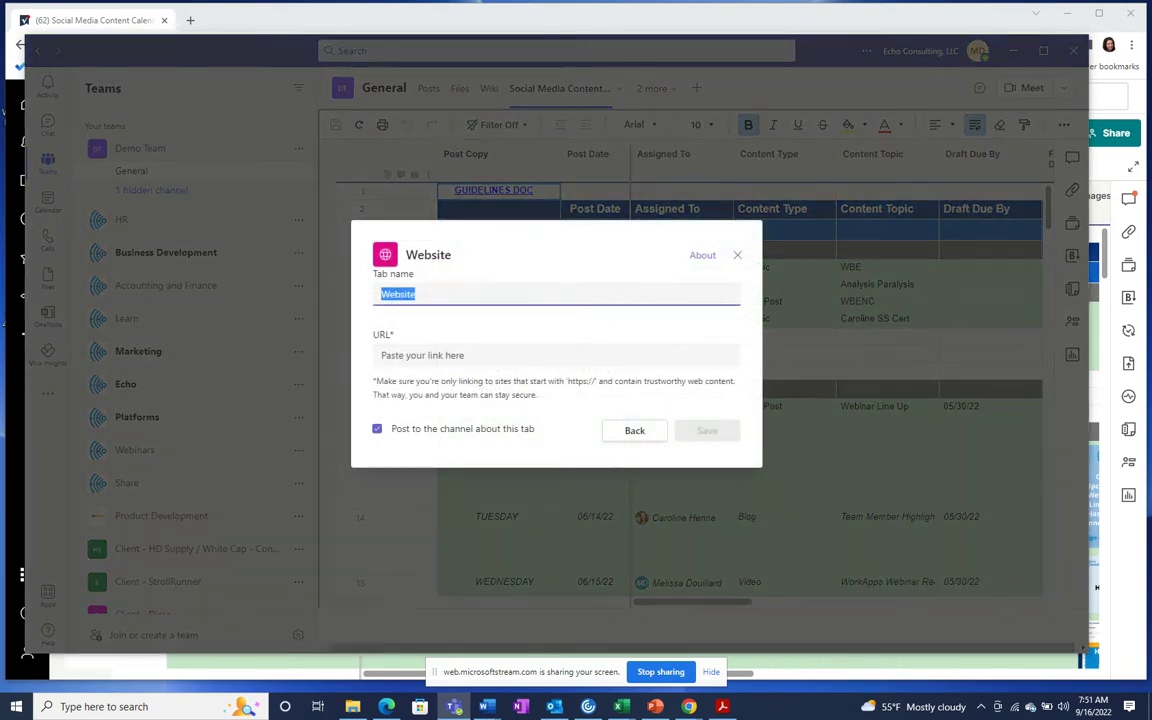
{"action": "key", "text": "alt+Tab"}
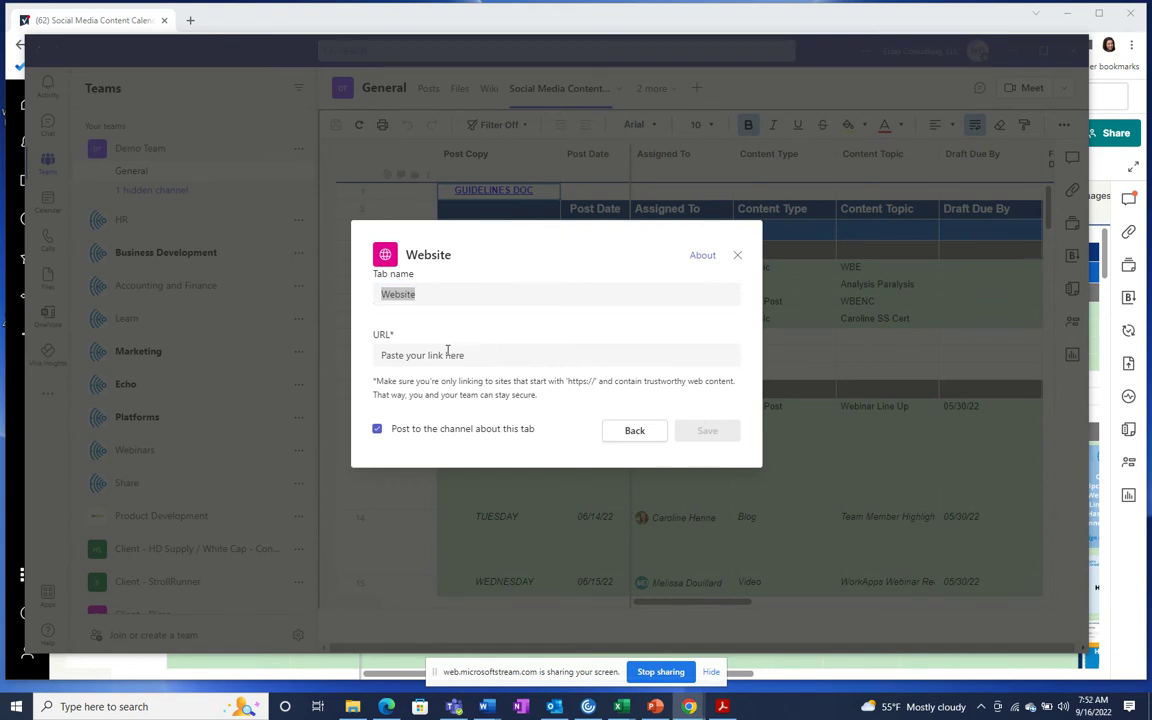
{"action": "left_click", "coordinate": [497, 294]}
{"action": "left_click_drag", "start_coordinate": [497, 294], "coordinate": [360, 303]}
{"action": "type", "text": "C"}
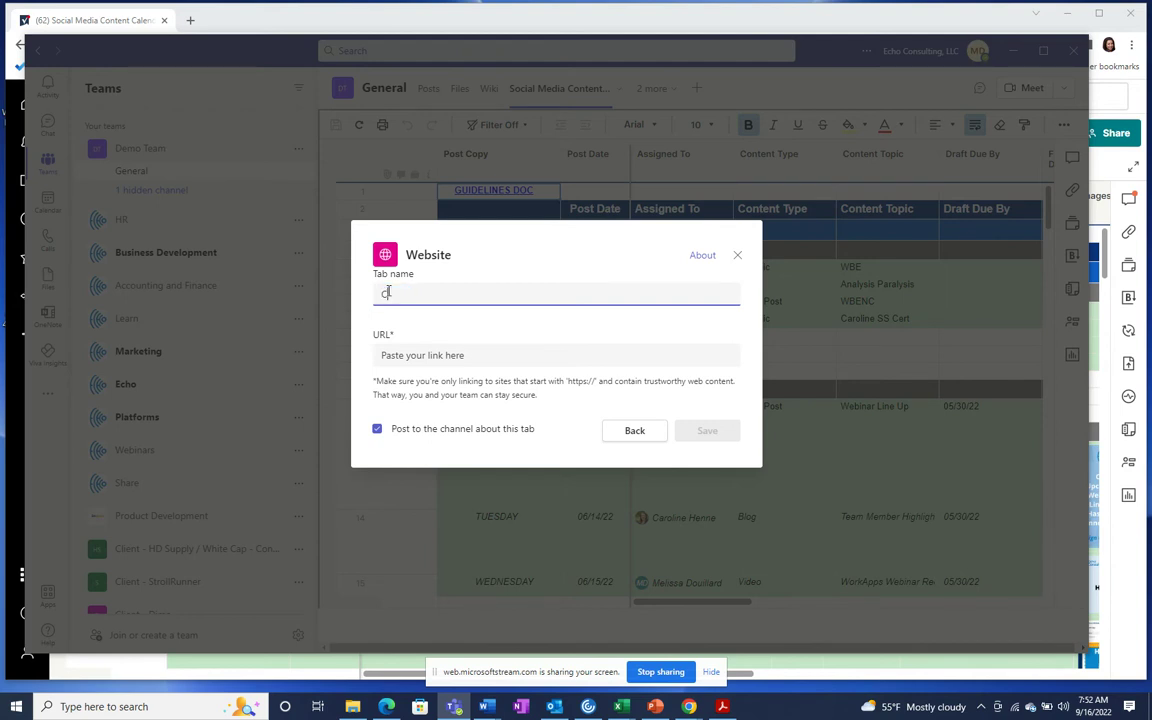
{"action": "type", "text": "ontent Submission"}
{"action": "left_click", "coordinate": [441, 358]}
{"action": "left_click", "coordinate": [479, 296]}
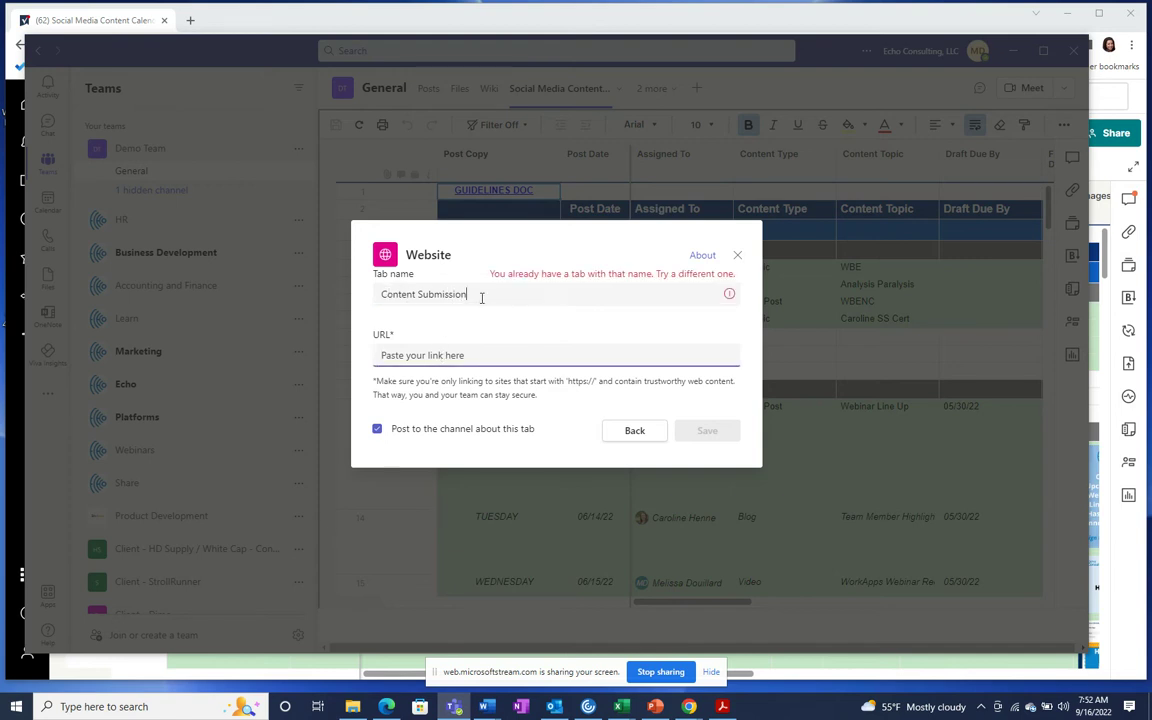
{"action": "type", "text": "Form"}
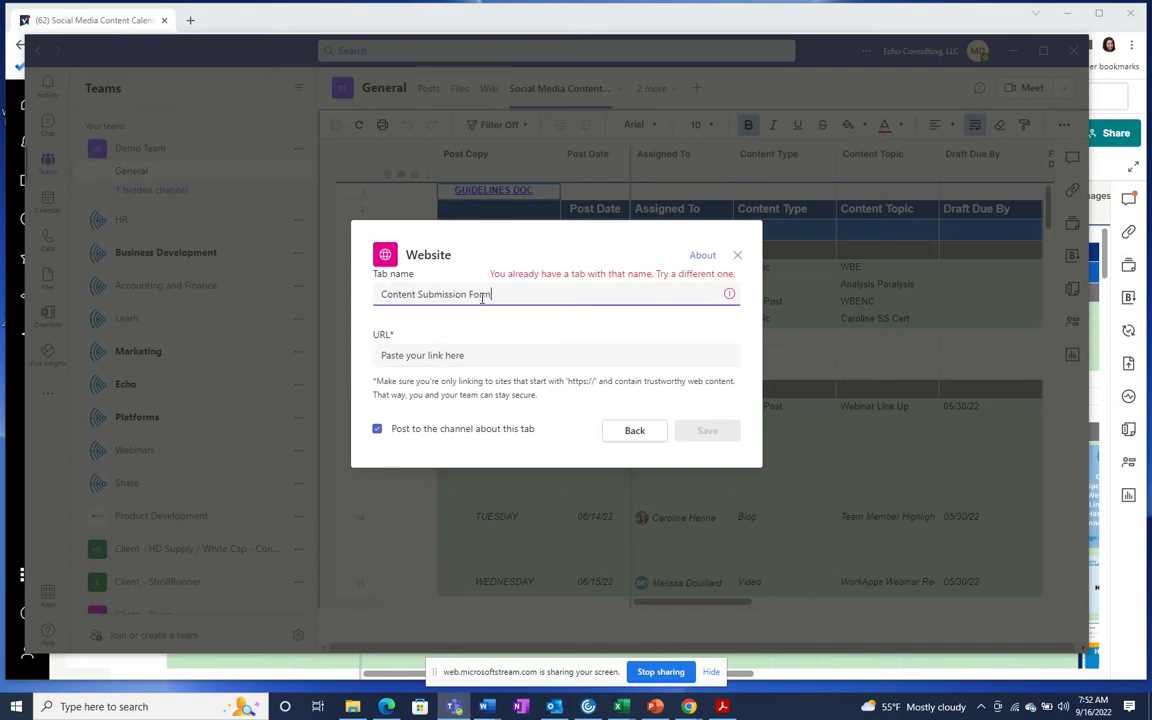
Step: Paste the Smartsheet form link as the tab's URL and save the tab
{"action": "left_click", "coordinate": [504, 364]}
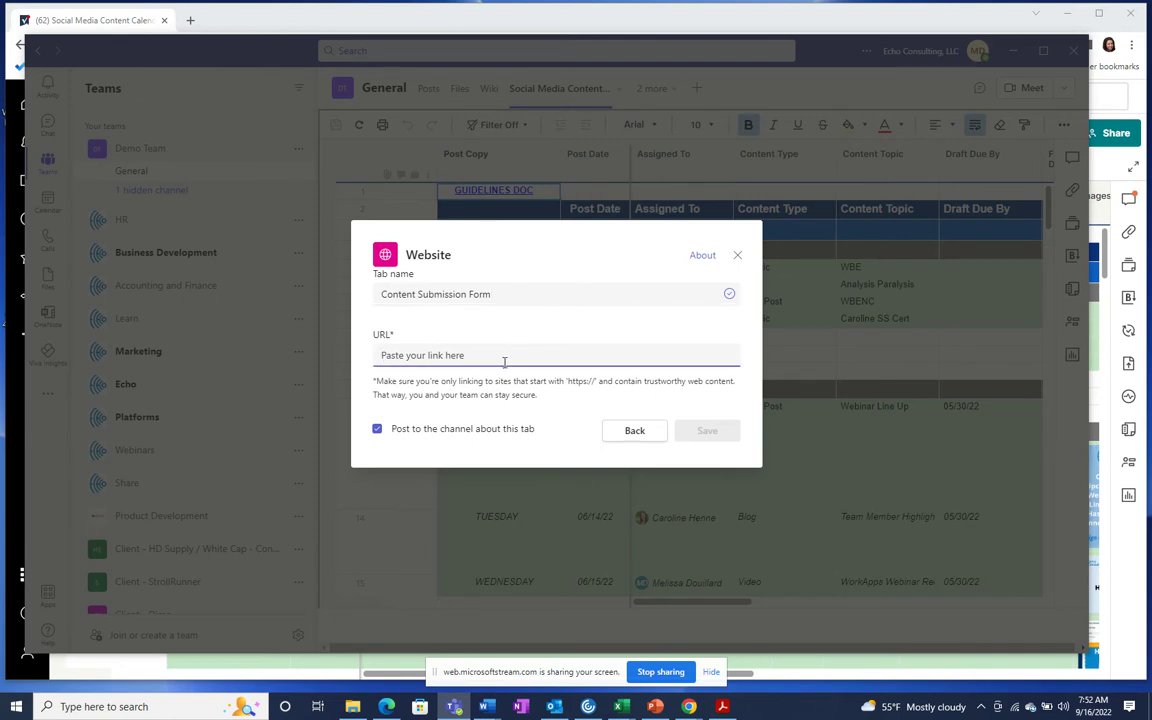
{"action": "type", "text": "https://app.smartsheet.com/b/form/0bc15222cc7a4dacb137927c7edb09ee"}
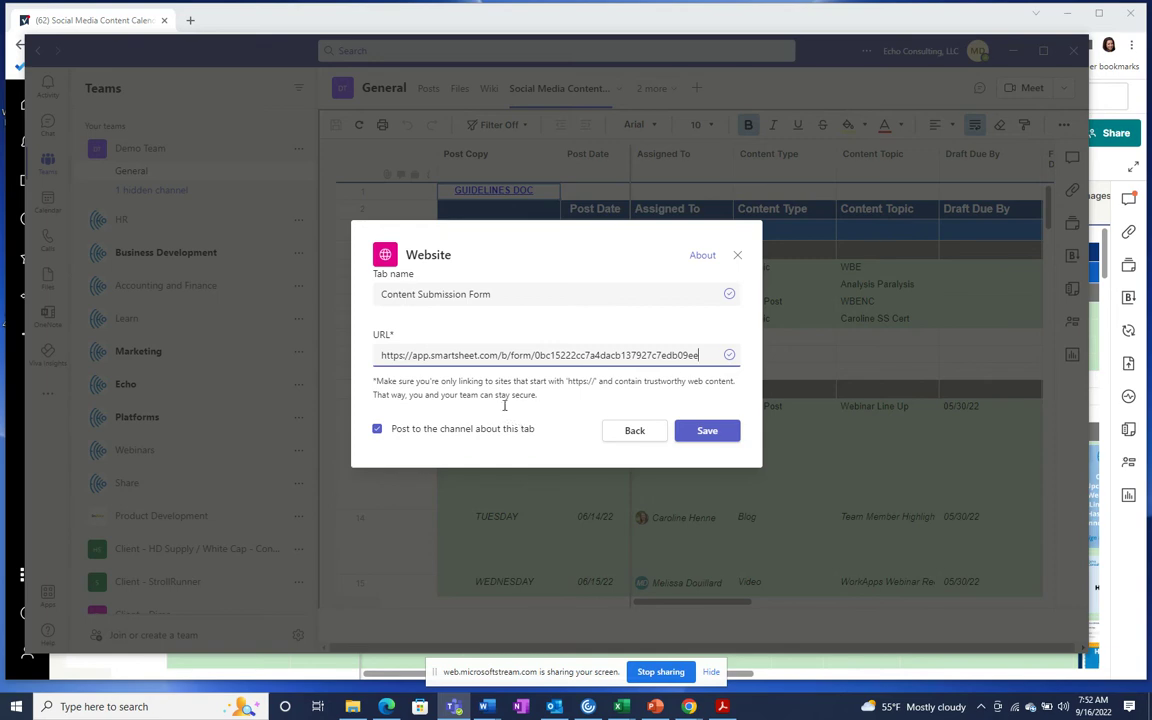
{"action": "left_click", "coordinate": [710, 432]}
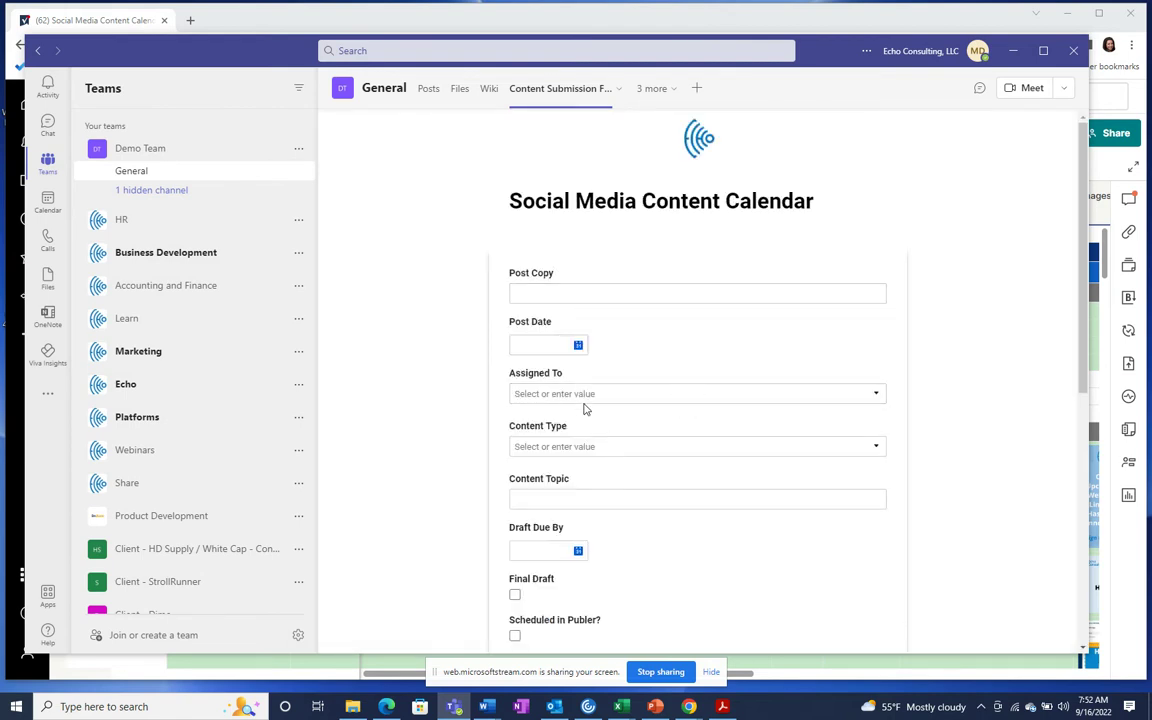
Step: Review the submission form in the new tab, then return to the Smartsheet sheet in Chrome
{"action": "scroll", "coordinate": [609, 491], "scroll_direction": "down", "scroll_amount": 5}
{"action": "scroll", "coordinate": [620, 510], "scroll_direction": "up", "scroll_amount": 3}
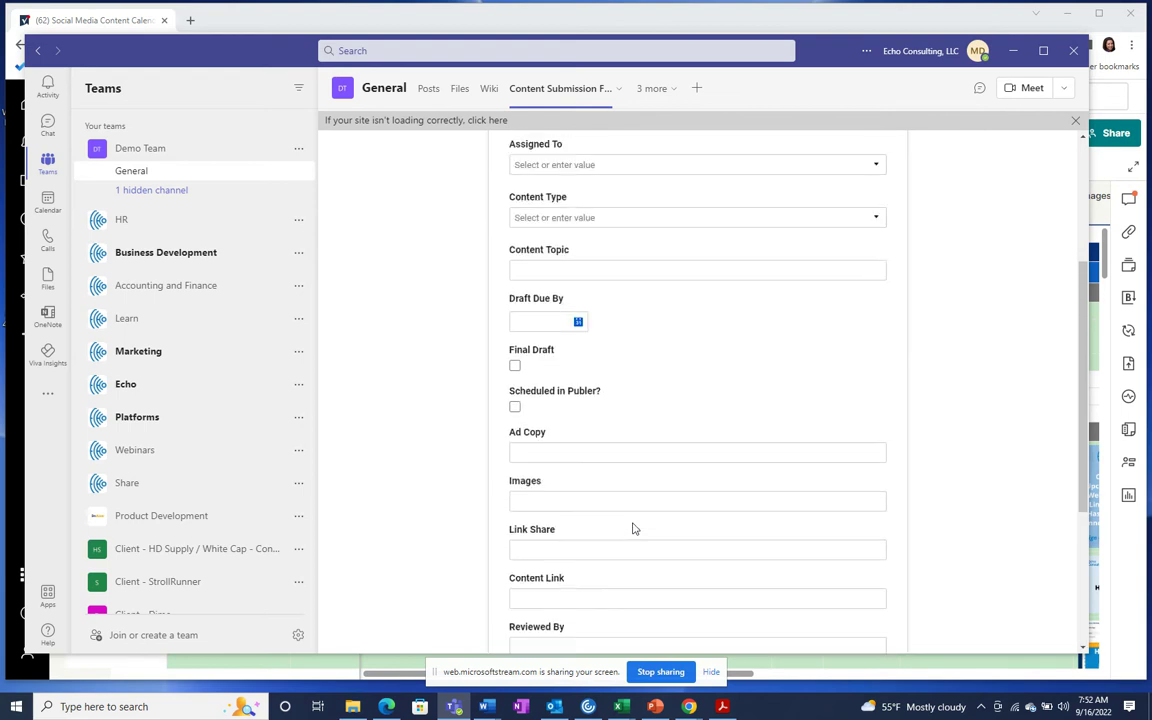
{"action": "scroll", "coordinate": [632, 528], "scroll_direction": "up", "scroll_amount": 3}
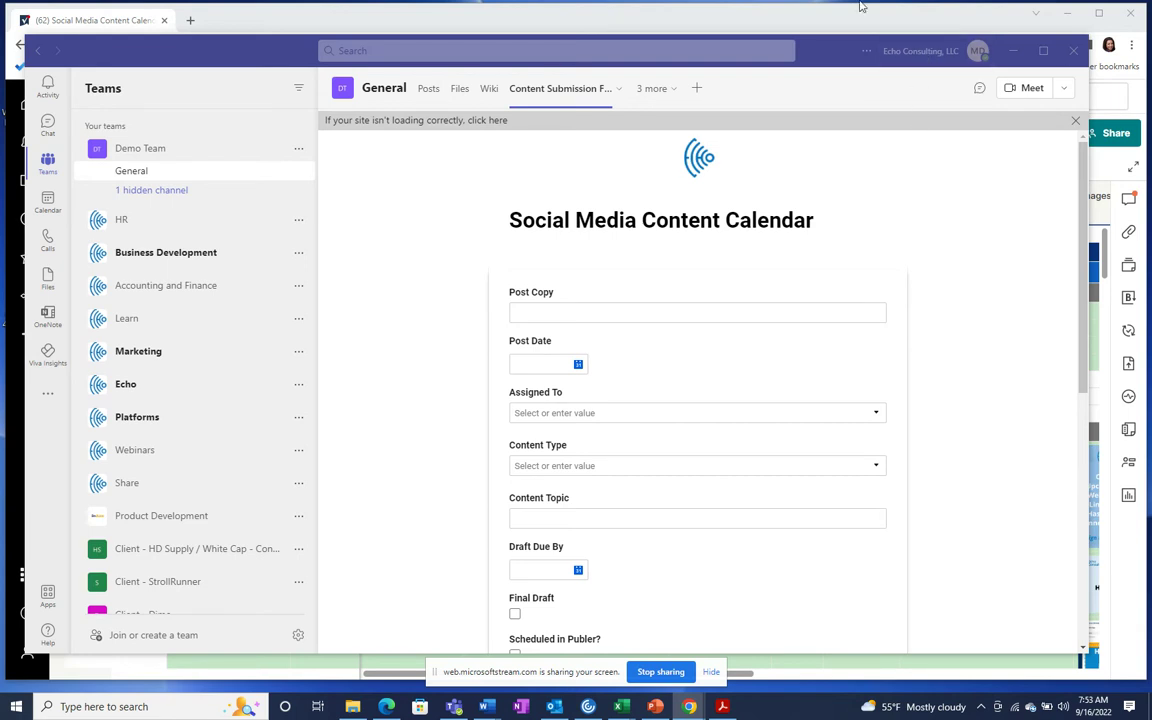
{"action": "left_click", "coordinate": [668, 27]}
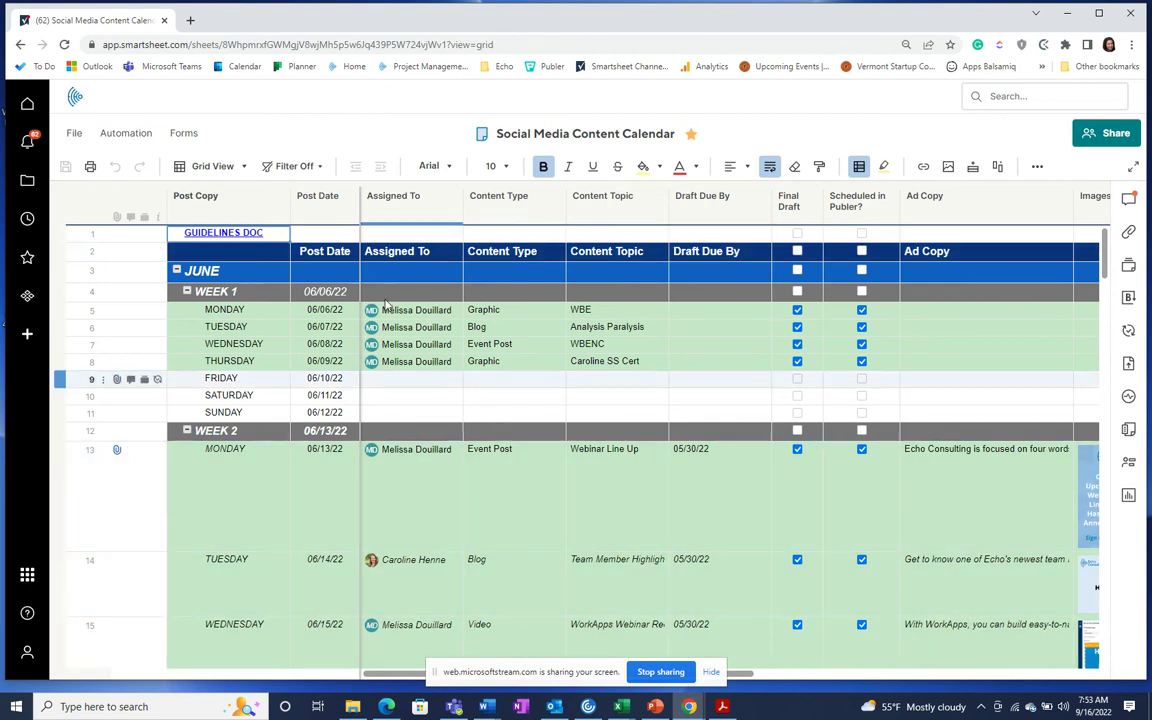
Step: Start a workflow from the 'Alert a Teams channel when specified criteria are met' template
{"action": "left_click", "coordinate": [115, 138]}
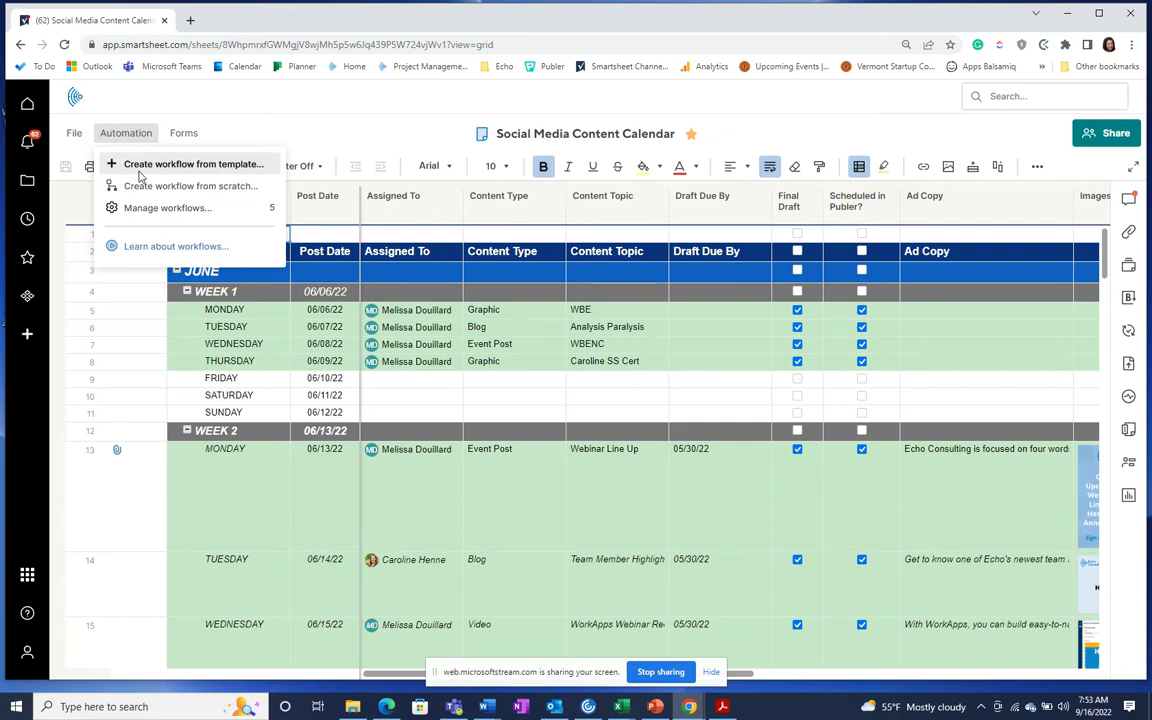
{"action": "left_click", "coordinate": [131, 166]}
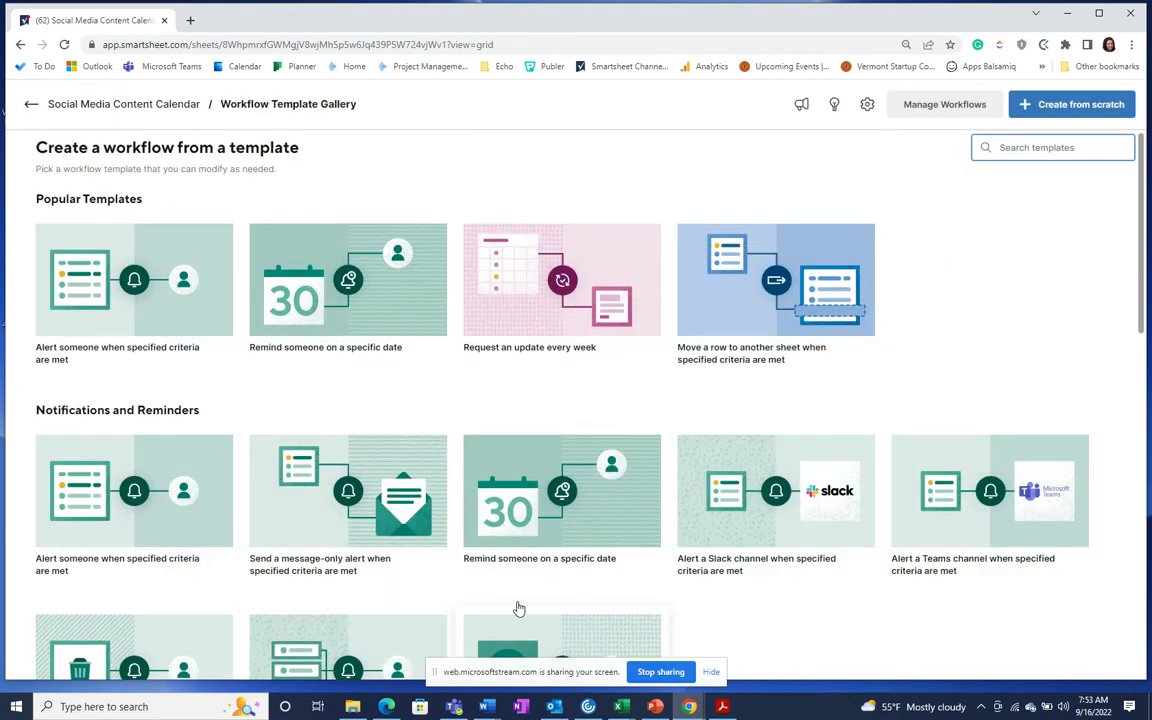
{"action": "left_click", "coordinate": [938, 517]}
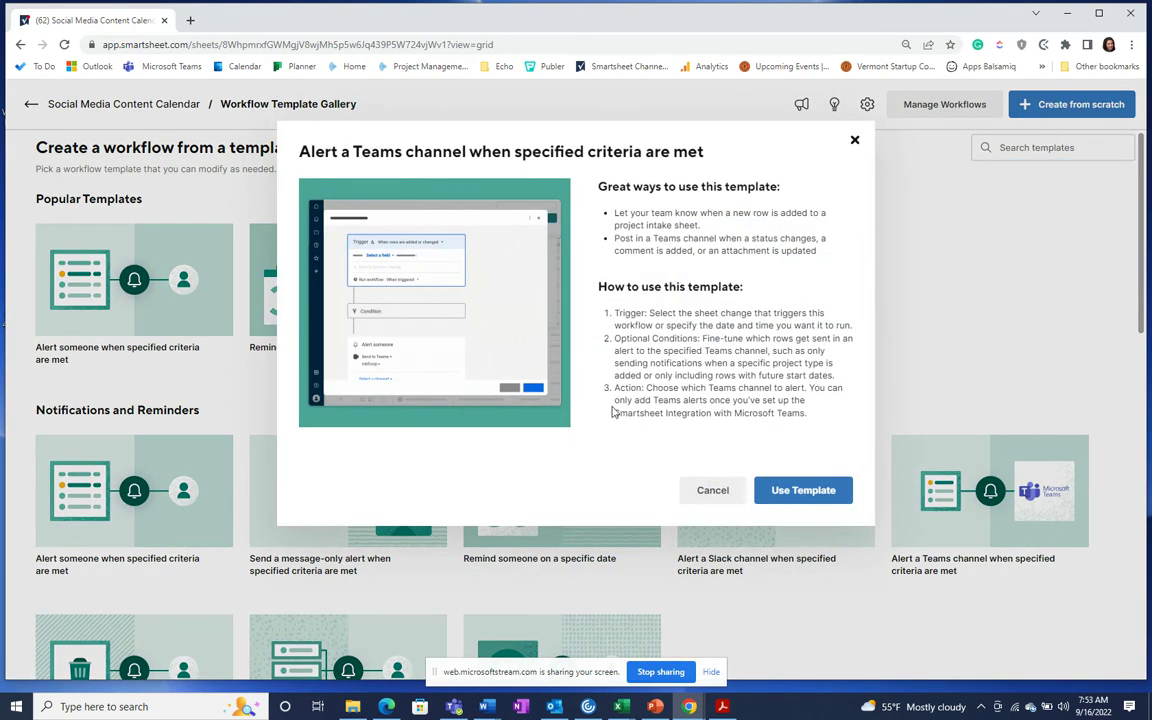
{"action": "left_click", "coordinate": [805, 491]}
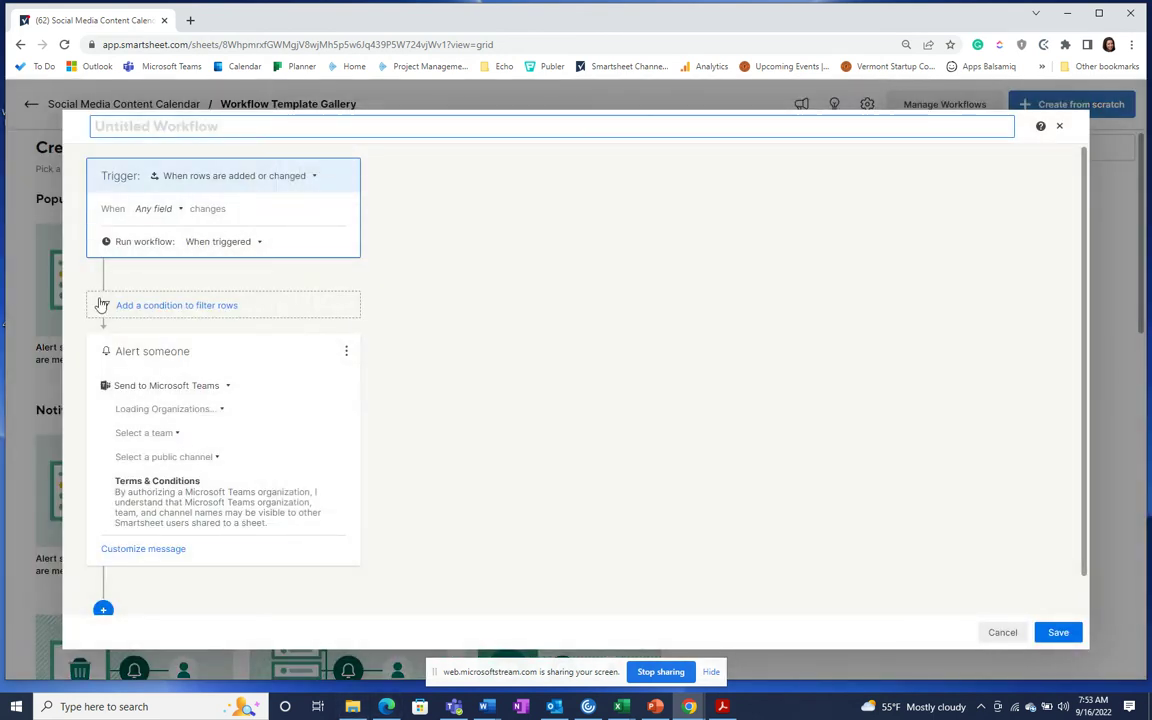
Step: Trigger the workflow when the Draft Due By date is reached
{"action": "left_click", "coordinate": [219, 189]}
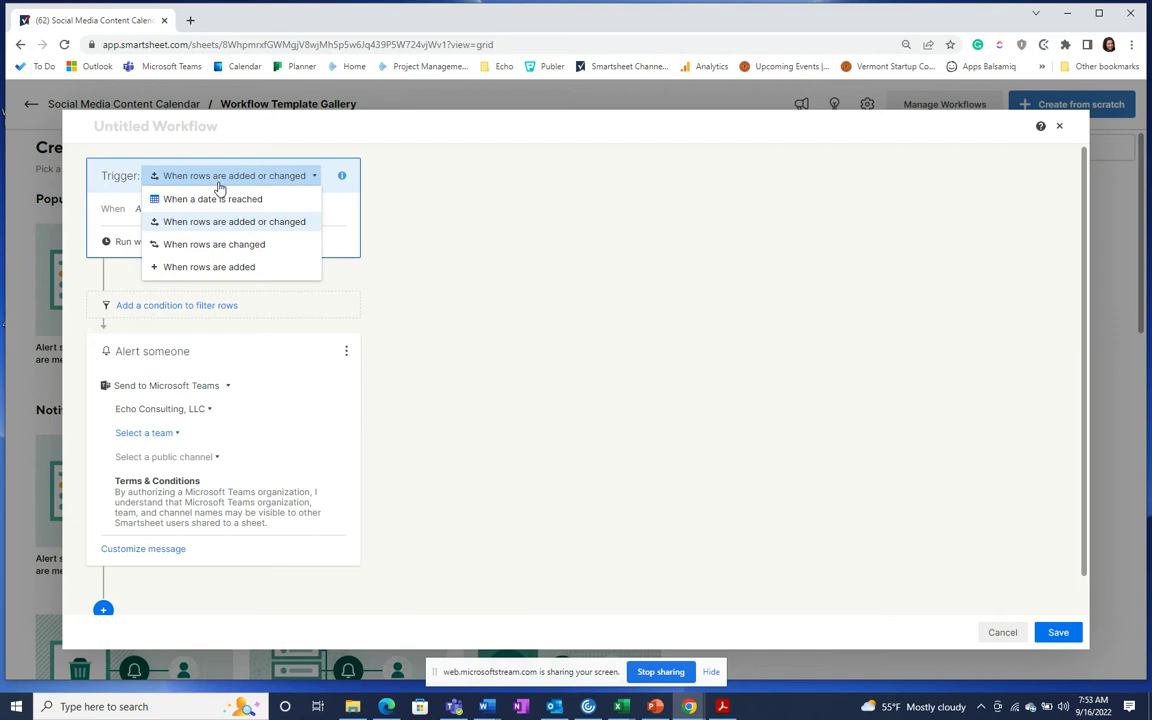
{"action": "left_click", "coordinate": [215, 203]}
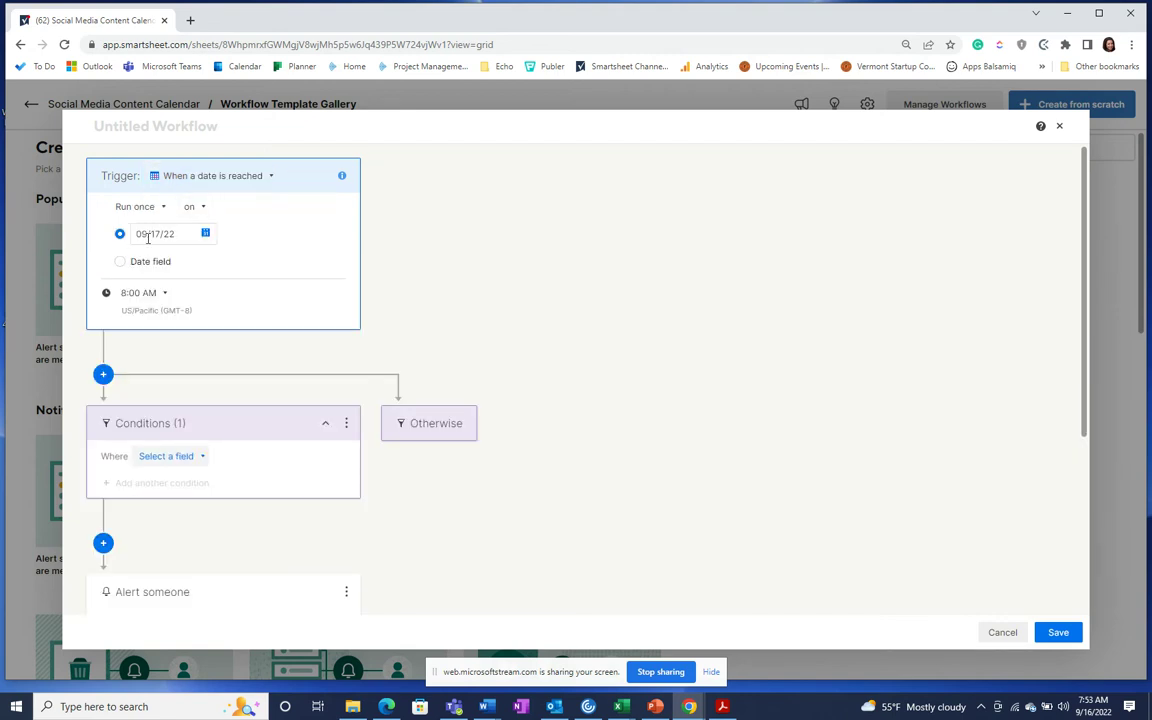
{"action": "left_click", "coordinate": [120, 262]}
{"action": "left_click", "coordinate": [195, 261]}
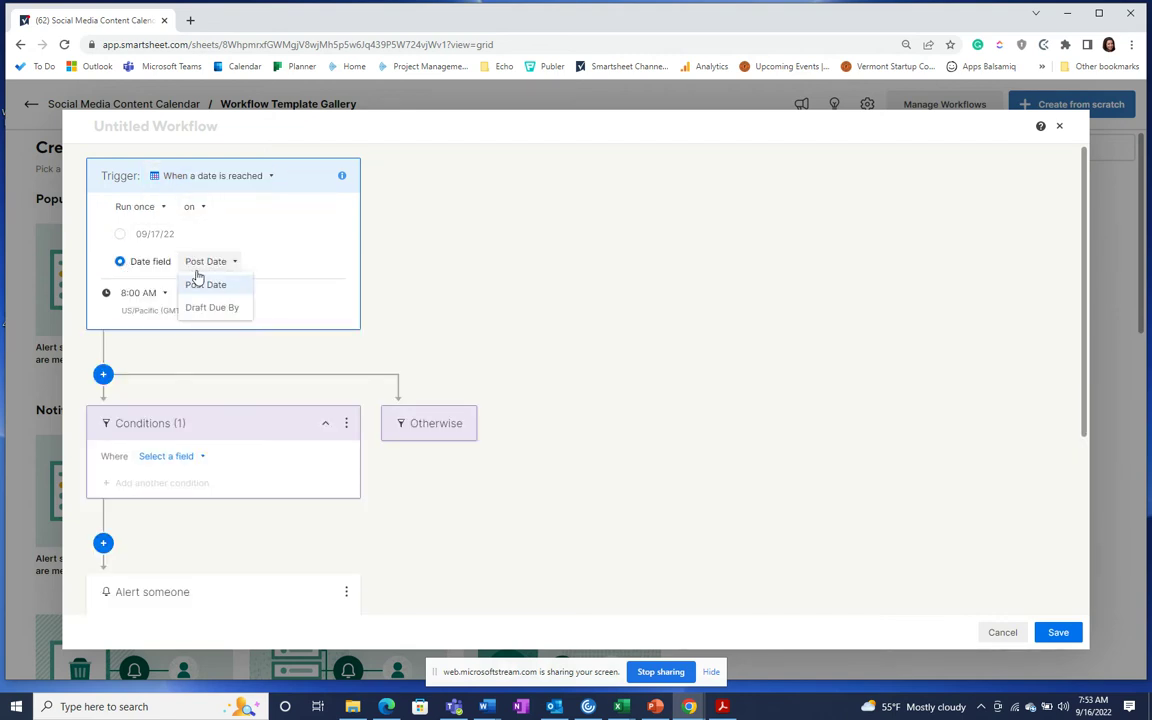
{"action": "left_click", "coordinate": [197, 309]}
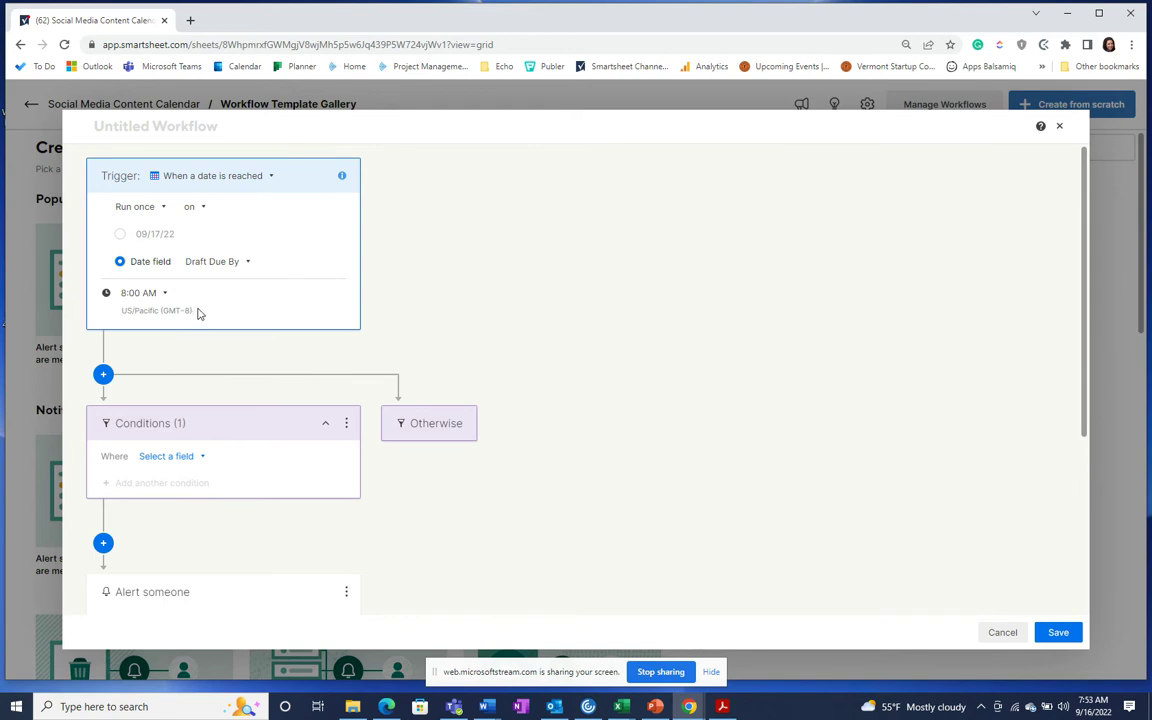
Step: Add a condition so it runs only when Final Draft is not checked
{"action": "scroll", "coordinate": [200, 395], "scroll_direction": "down", "scroll_amount": 1}
{"action": "left_click", "coordinate": [175, 390]}
{"action": "scroll", "coordinate": [200, 440], "scroll_direction": "down", "scroll_amount": 5}
{"action": "left_click", "coordinate": [175, 416]}
{"action": "left_click", "coordinate": [234, 392]}
{"action": "left_click", "coordinate": [242, 436]}
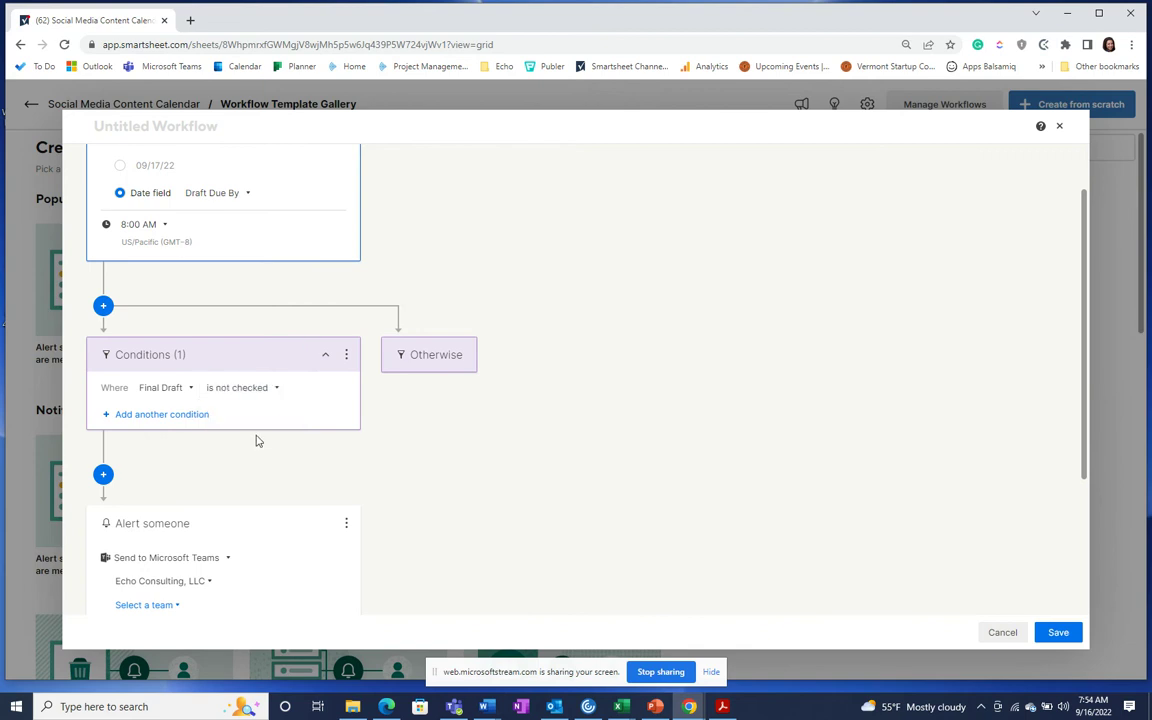
{"action": "scroll", "coordinate": [255, 440], "scroll_direction": "down", "scroll_amount": 2}
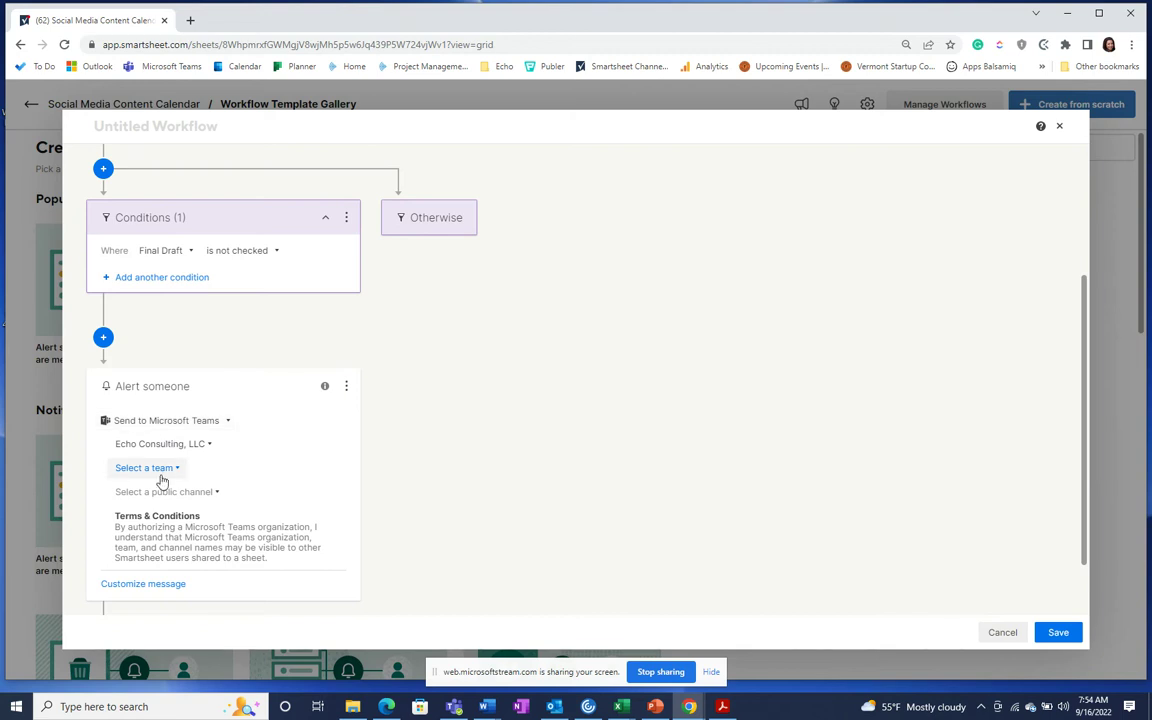
Step: Alert Demo Team's Example 1 channel, save the workflow, and return to the sheet
{"action": "left_click", "coordinate": [159, 469]}
{"action": "scroll", "coordinate": [193, 290], "scroll_direction": "down", "scroll_amount": 7}
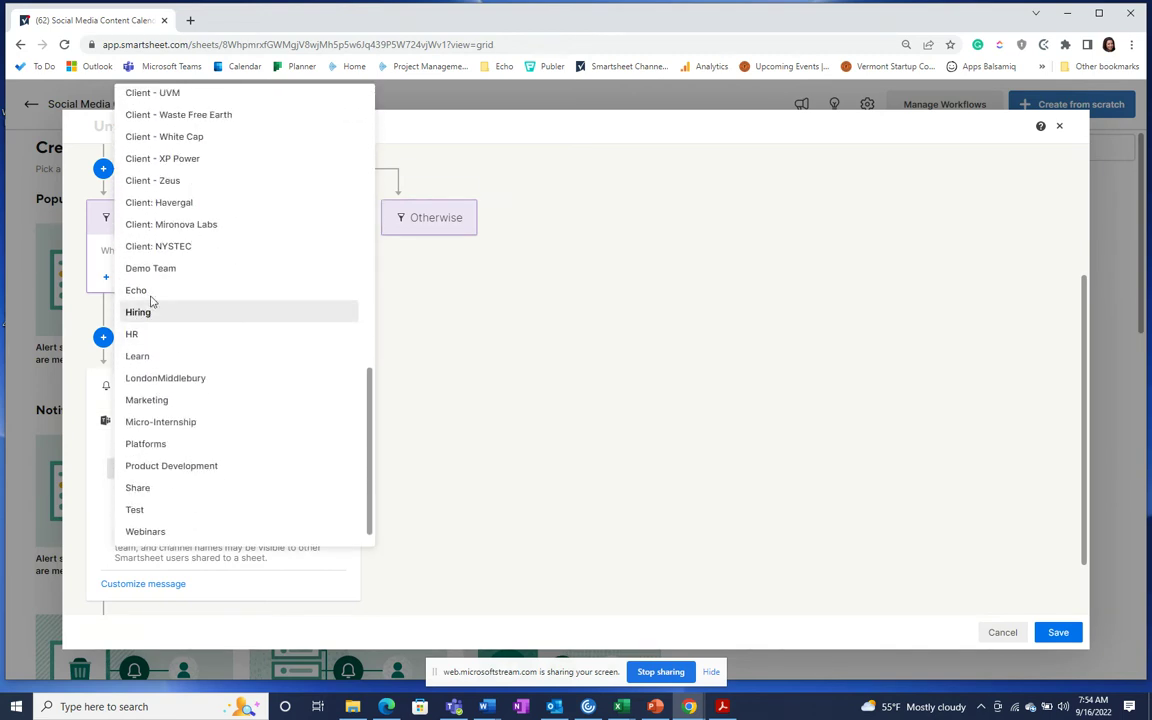
{"action": "left_click", "coordinate": [157, 275]}
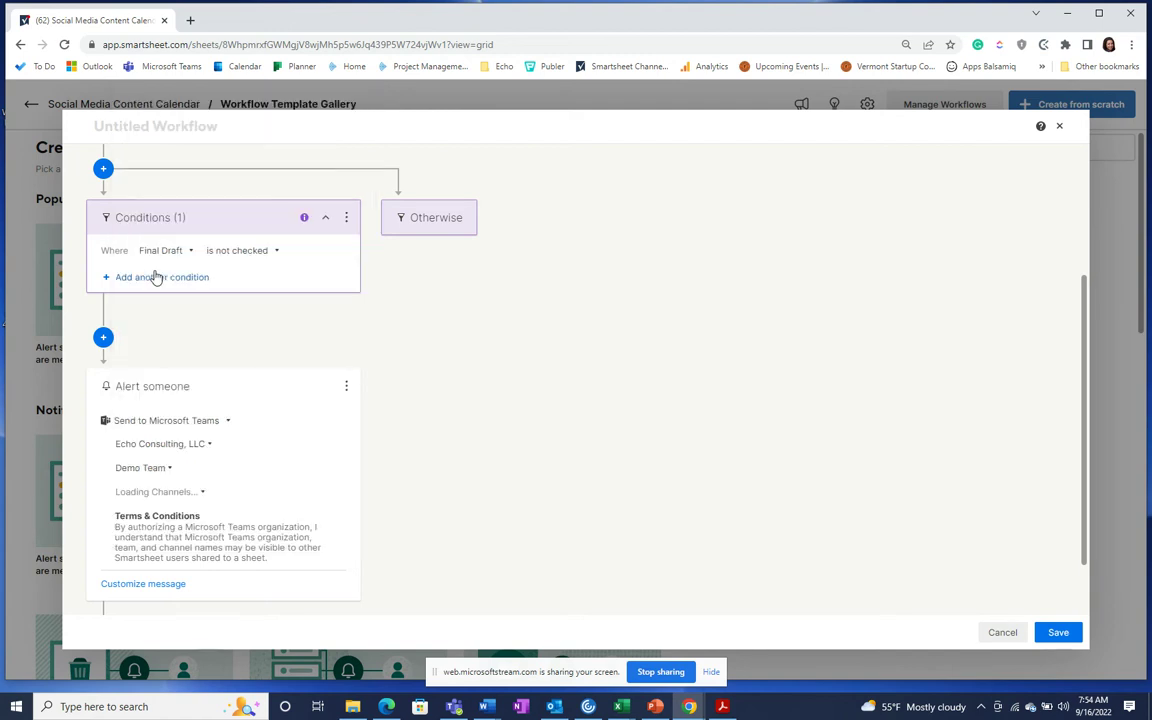
{"action": "left_click", "coordinate": [162, 493]}
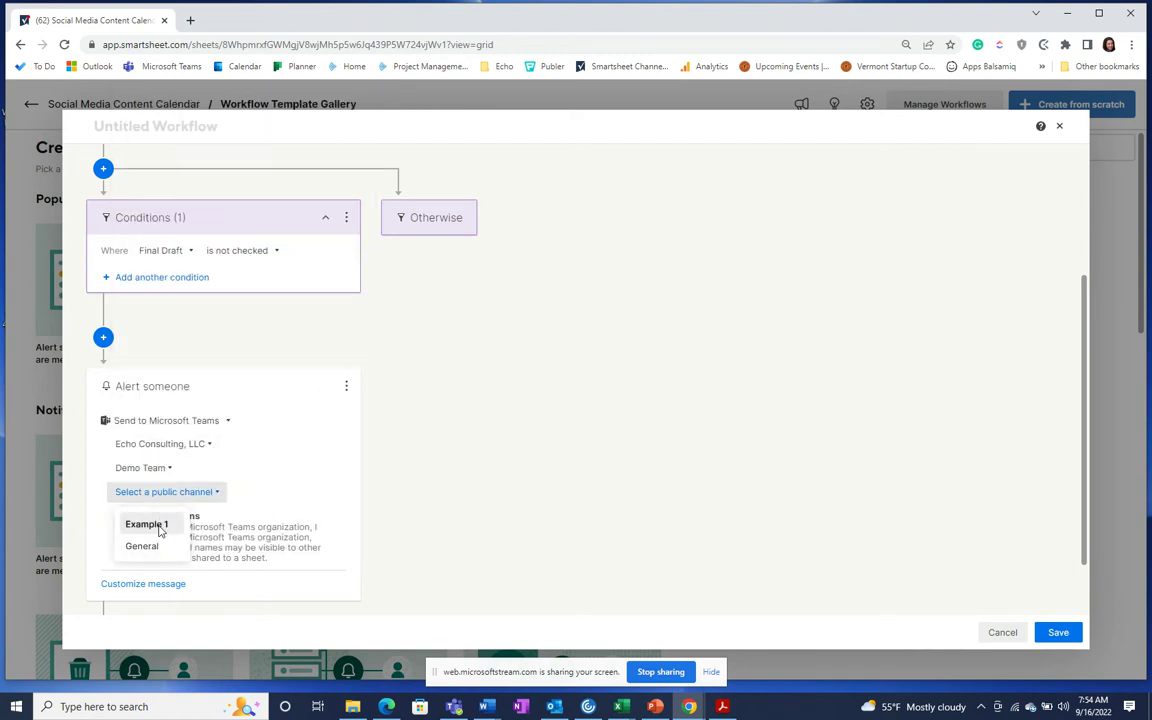
{"action": "left_click", "coordinate": [147, 525]}
{"action": "scroll", "coordinate": [362, 504], "scroll_direction": "down", "scroll_amount": 1}
{"action": "left_click", "coordinate": [121, 509]}
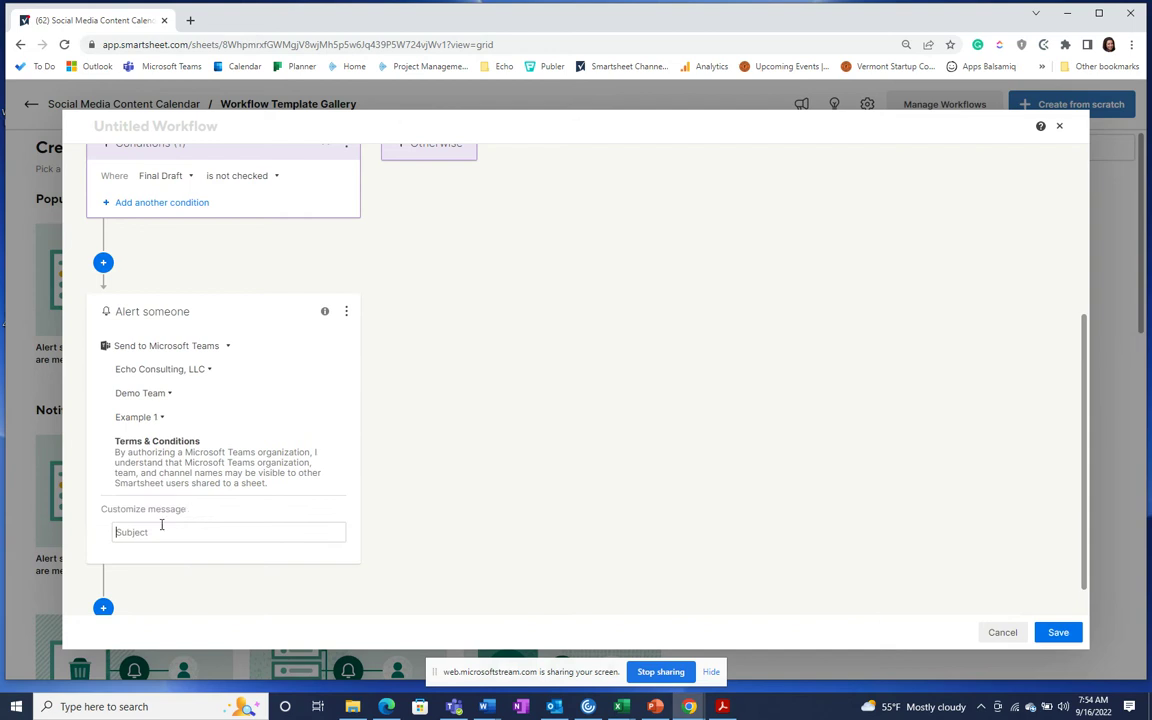
{"action": "scroll", "coordinate": [166, 580], "scroll_direction": "down", "scroll_amount": 1}
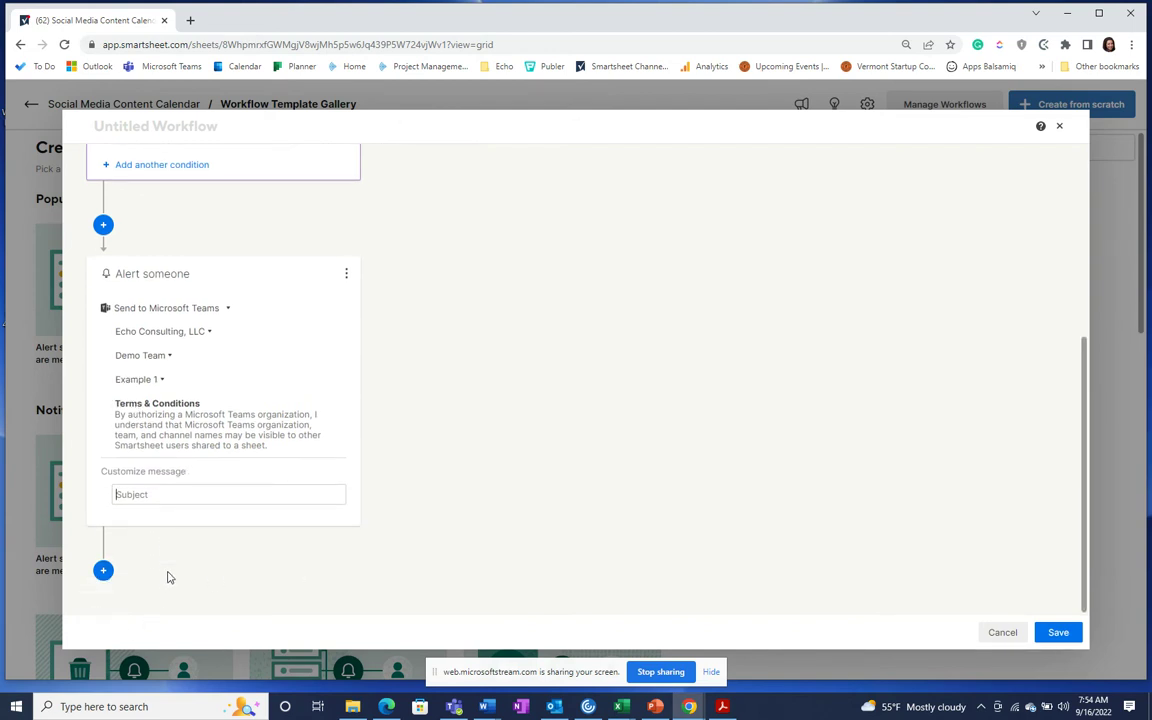
{"action": "left_click", "coordinate": [1058, 632]}
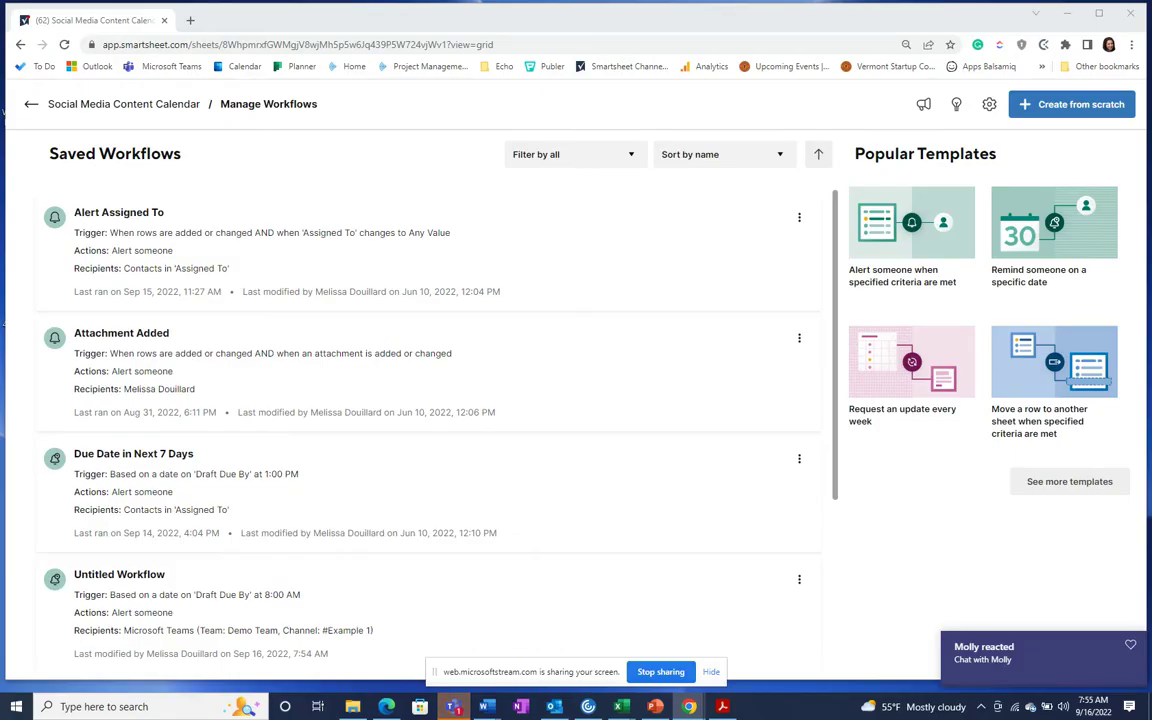
{"action": "left_click", "coordinate": [31, 110]}
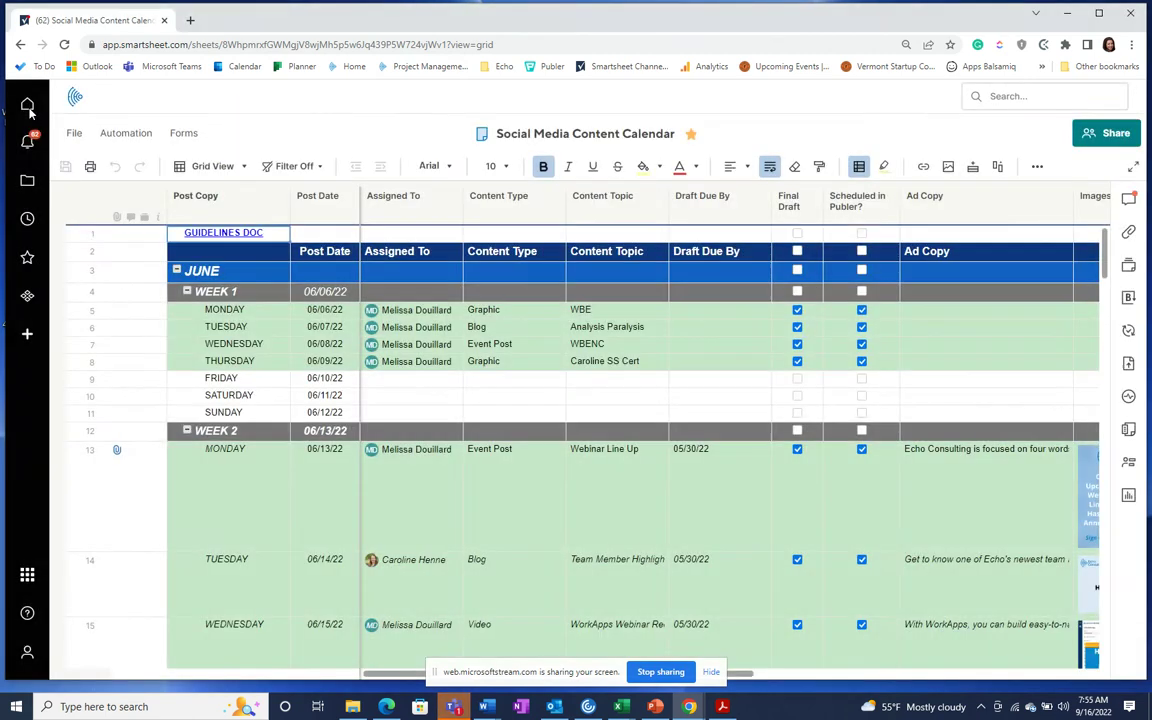
Step: Open the workflow template gallery and preview 'Request an update when specified criteria are met'
{"action": "left_click", "coordinate": [126, 136]}
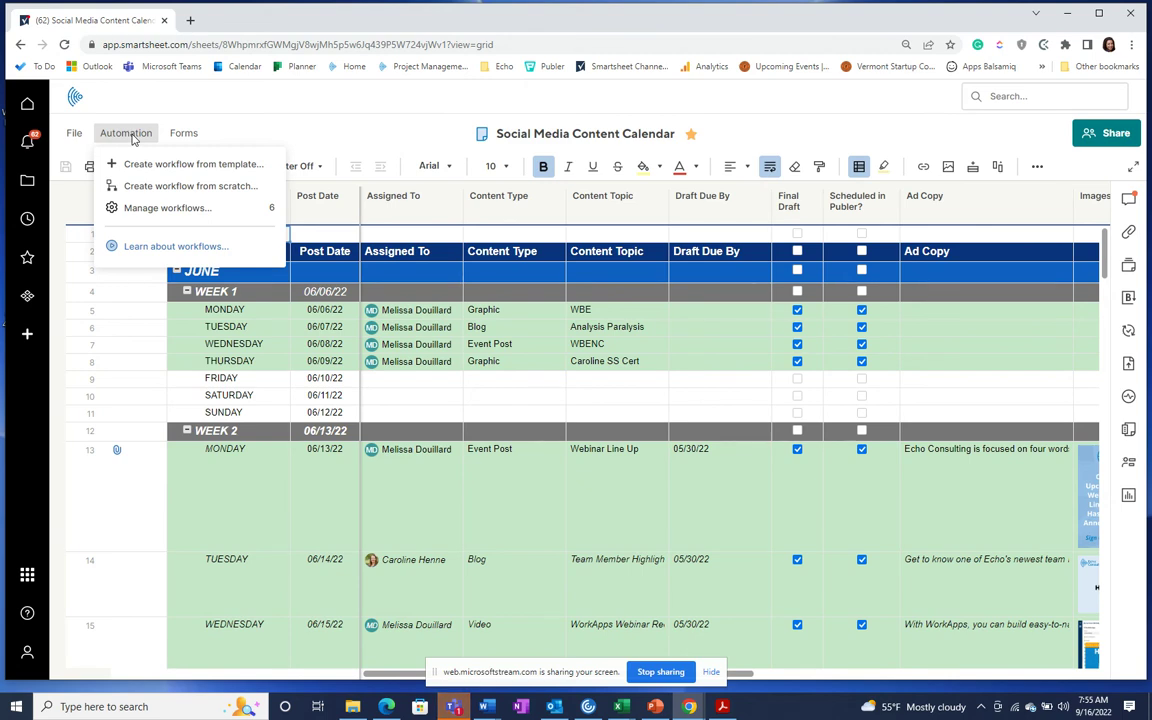
{"action": "left_click", "coordinate": [135, 164]}
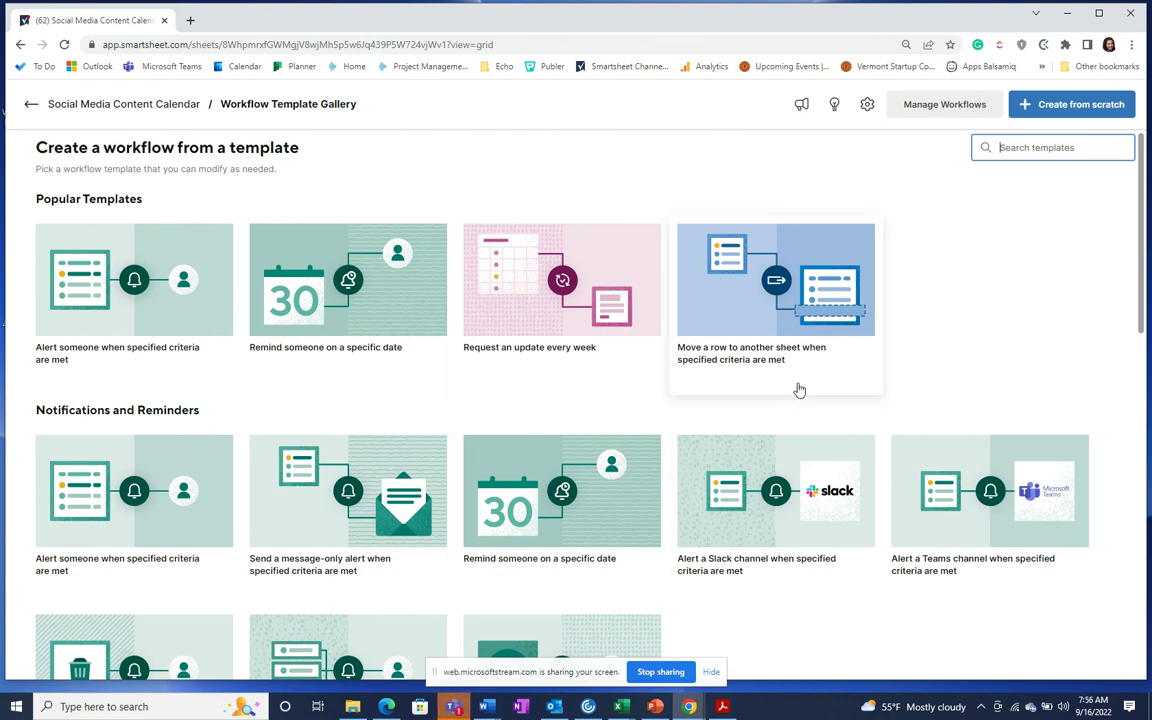
{"action": "scroll", "coordinate": [576, 400], "scroll_direction": "down", "scroll_amount": 4}
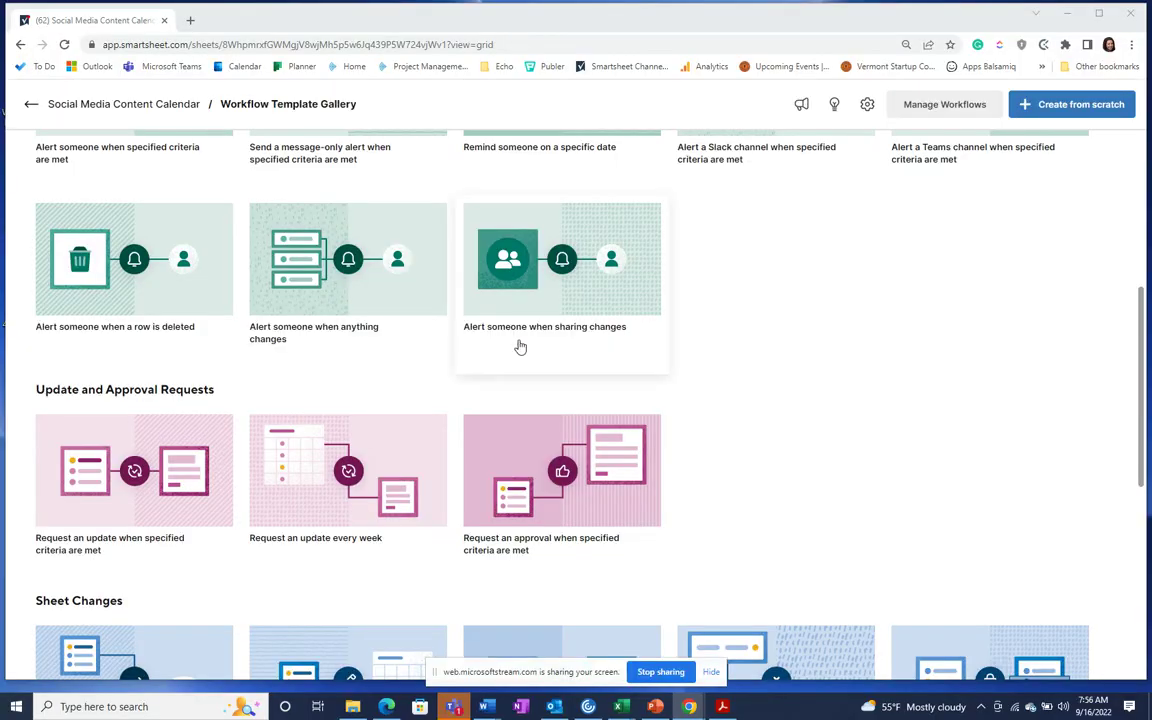
{"action": "left_click", "coordinate": [114, 497]}
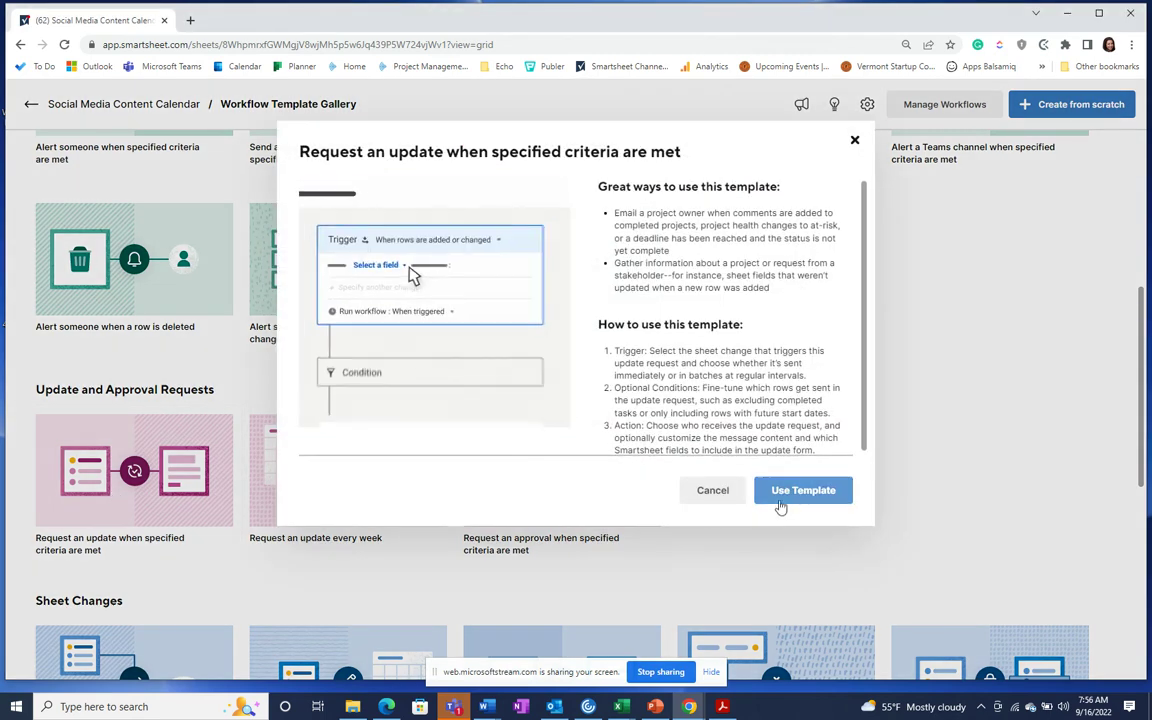
Step: Start the update-request template, triggered when the Draft Due By date is reached
{"action": "left_click", "coordinate": [788, 500]}
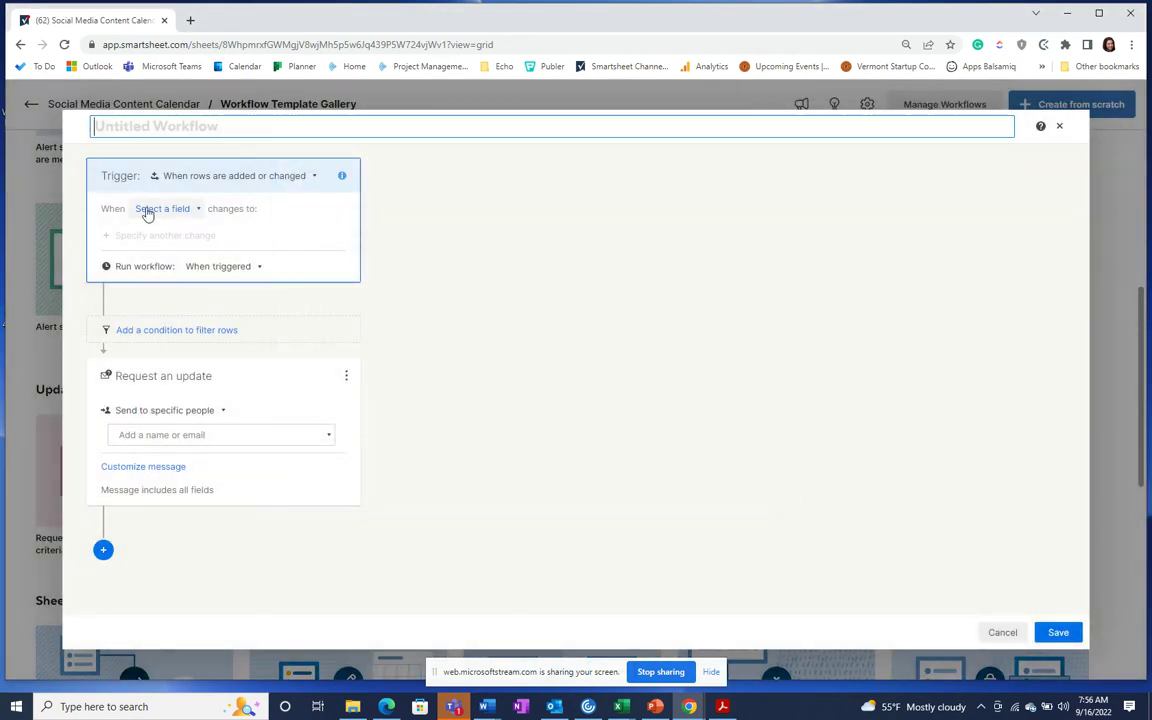
{"action": "left_click", "coordinate": [152, 210]}
{"action": "left_click", "coordinate": [216, 177]}
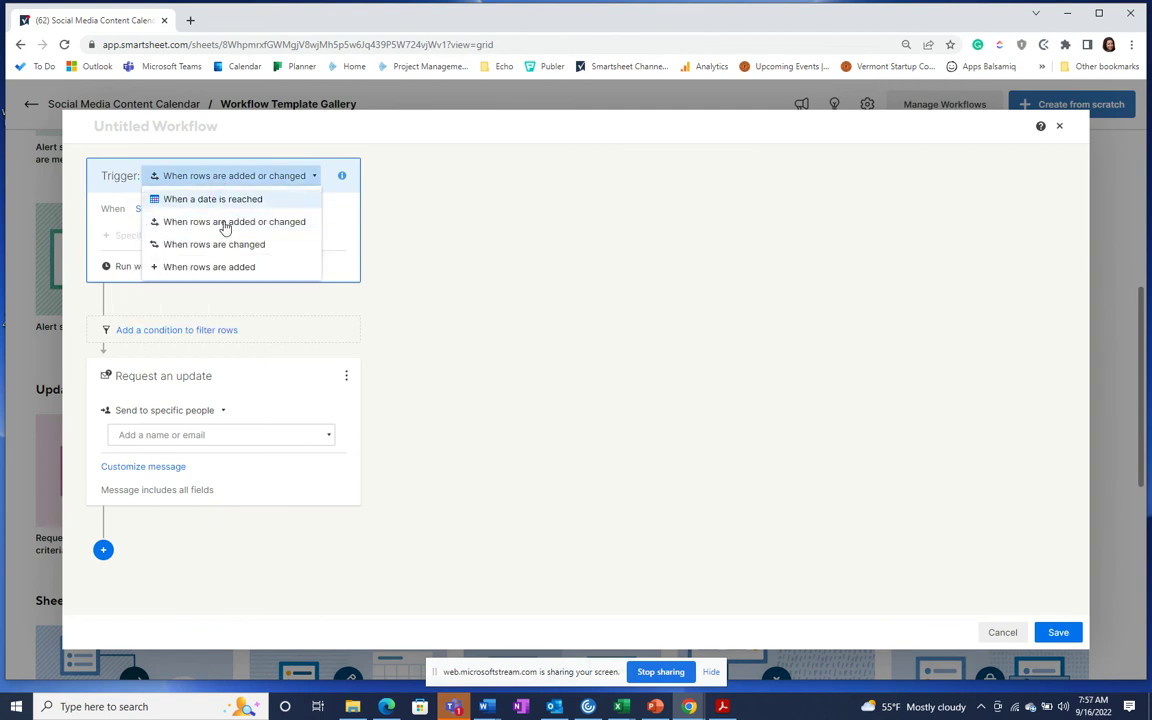
{"action": "left_click", "coordinate": [238, 200]}
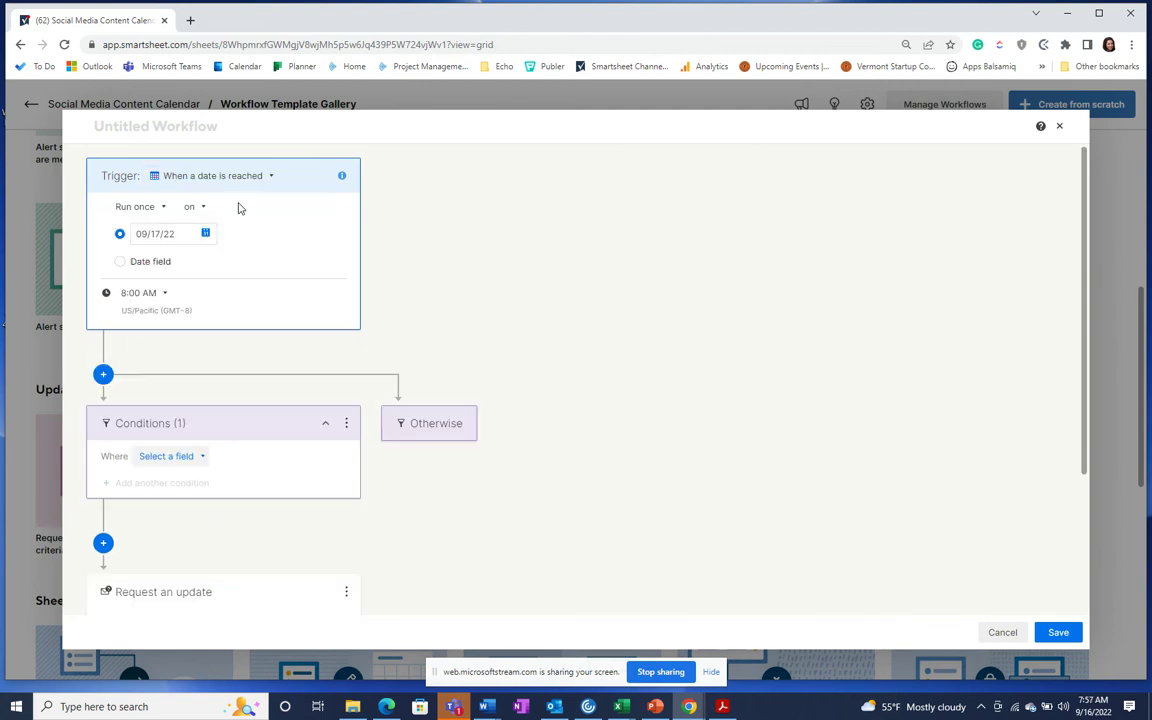
{"action": "left_click", "coordinate": [120, 263]}
{"action": "left_click", "coordinate": [211, 263]}
{"action": "left_click", "coordinate": [207, 305]}
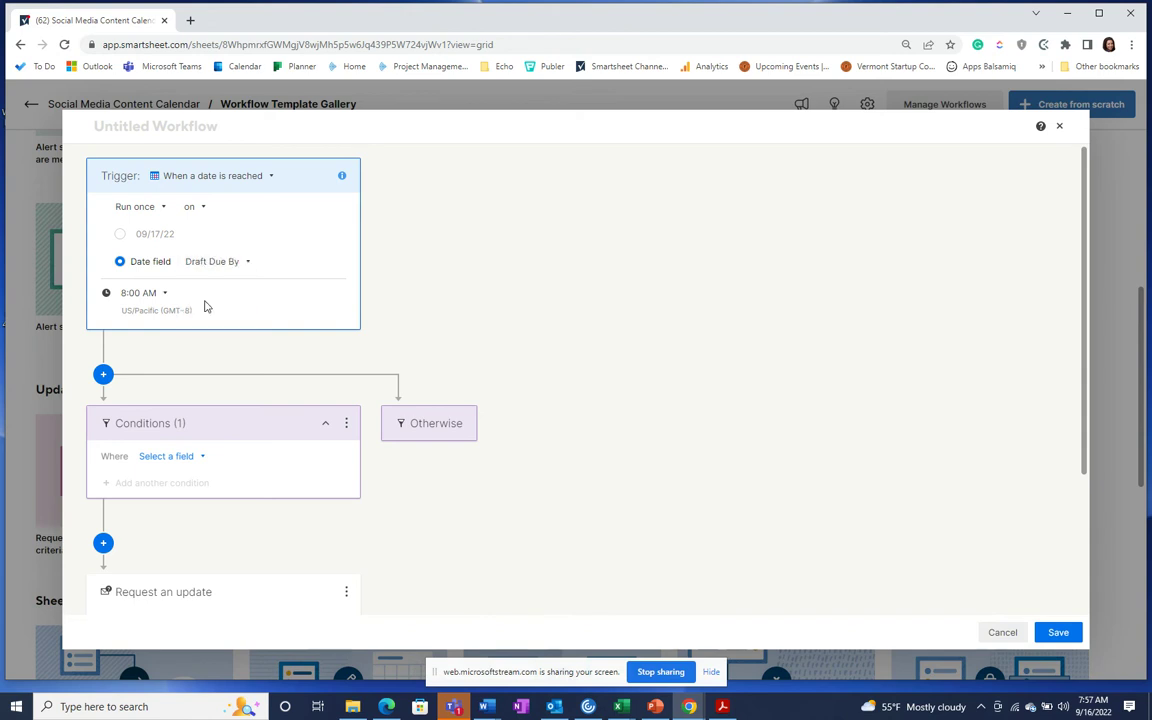
Step: Set the condition to Final Draft is not checked
{"action": "left_click", "coordinate": [155, 457]}
{"action": "scroll", "coordinate": [179, 372], "scroll_direction": "down", "scroll_amount": 5}
{"action": "scroll", "coordinate": [176, 422], "scroll_direction": "up", "scroll_amount": 3}
{"action": "left_click", "coordinate": [179, 341]}
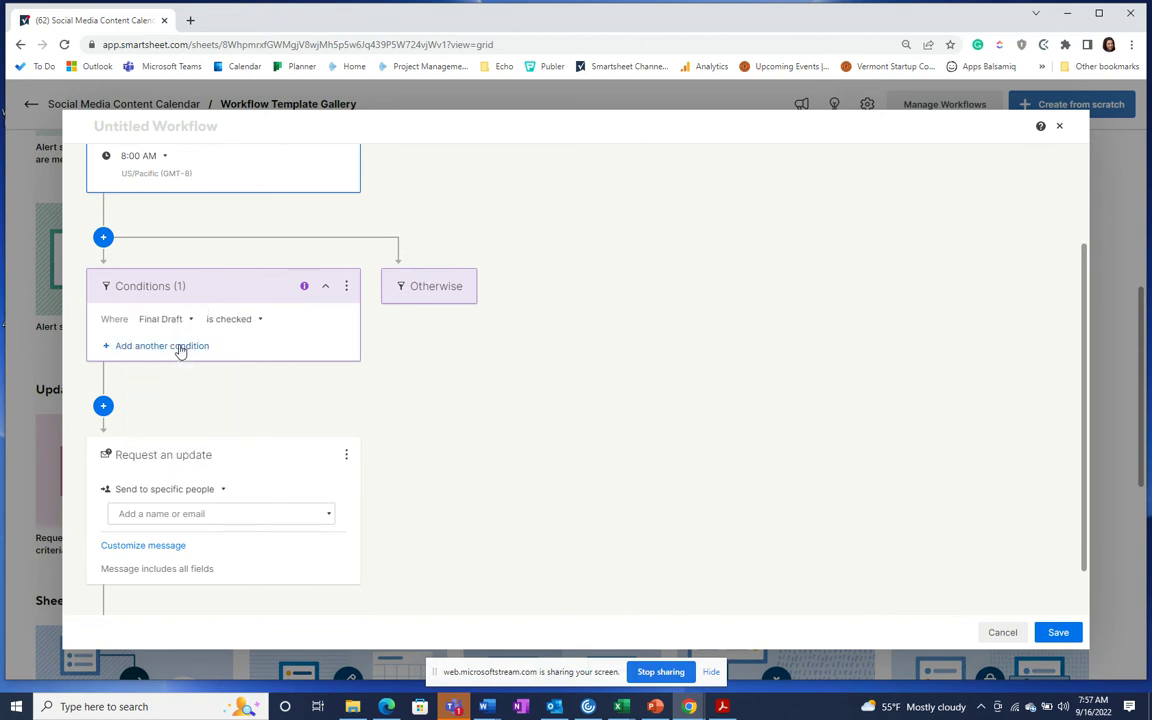
{"action": "left_click", "coordinate": [228, 321]}
{"action": "left_click", "coordinate": [229, 366]}
{"action": "scroll", "coordinate": [248, 375], "scroll_direction": "down", "scroll_amount": 1}
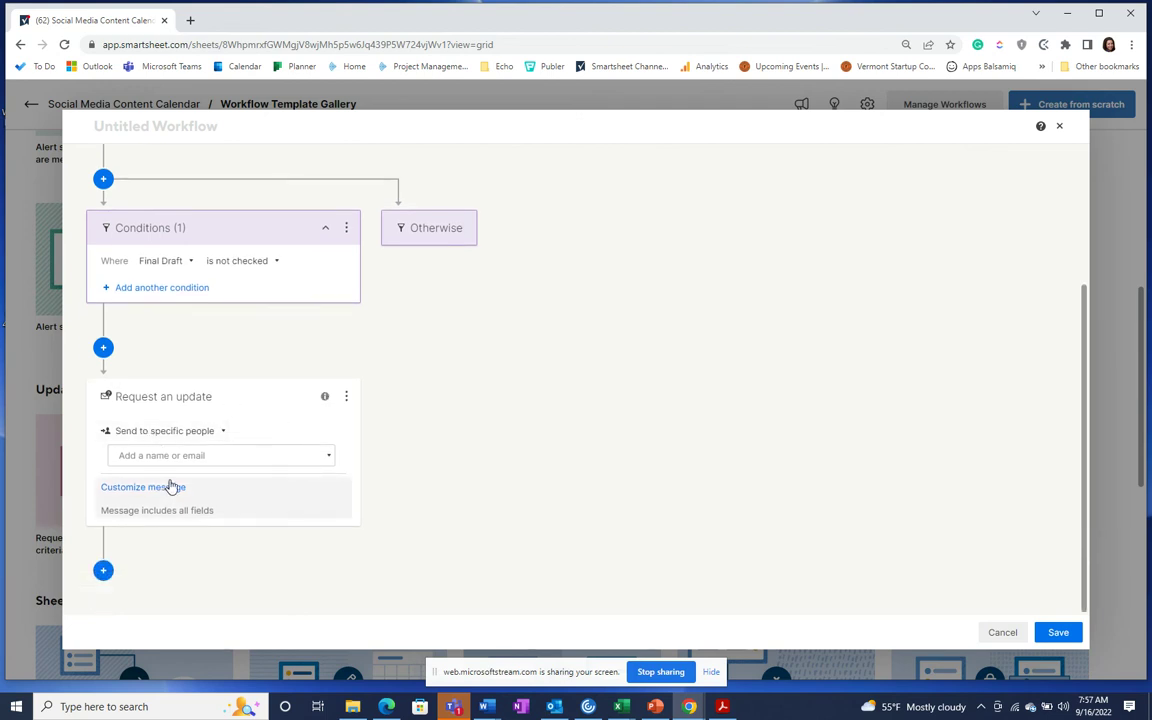
Step: Send the update request to the contacts in the Assigned To column
{"action": "left_click", "coordinate": [154, 431]}
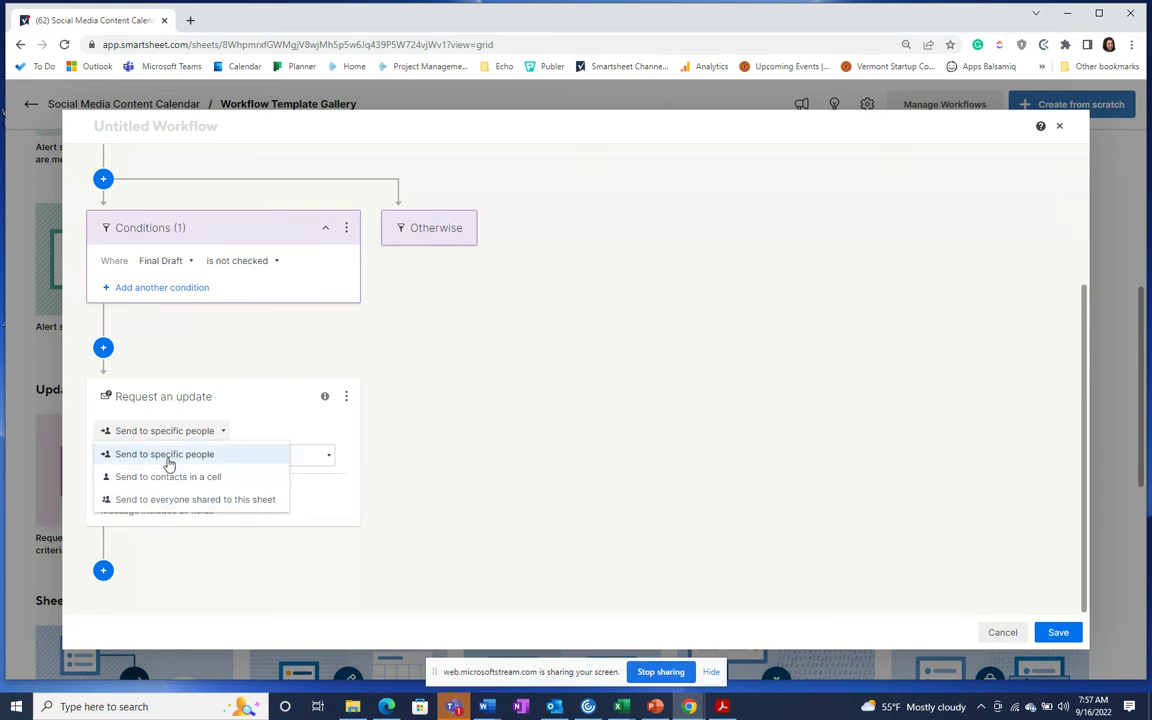
{"action": "left_click", "coordinate": [169, 455]}
{"action": "left_click", "coordinate": [156, 456]}
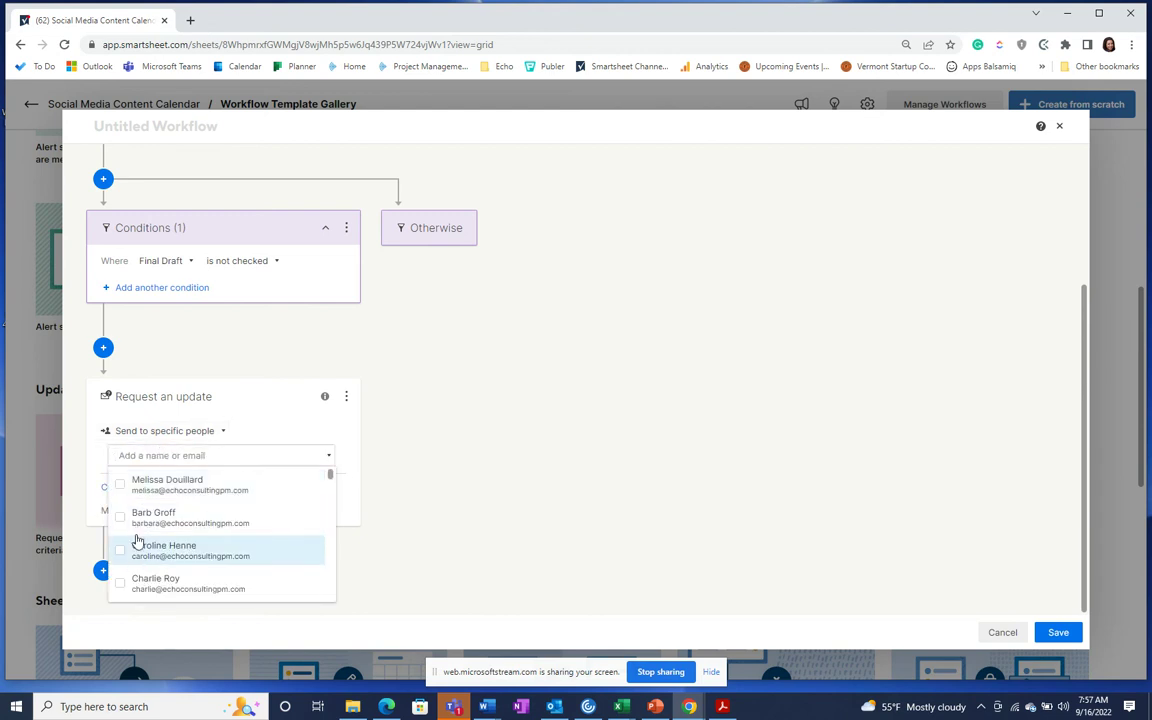
{"action": "left_click", "coordinate": [200, 436]}
{"action": "left_click", "coordinate": [185, 477]}
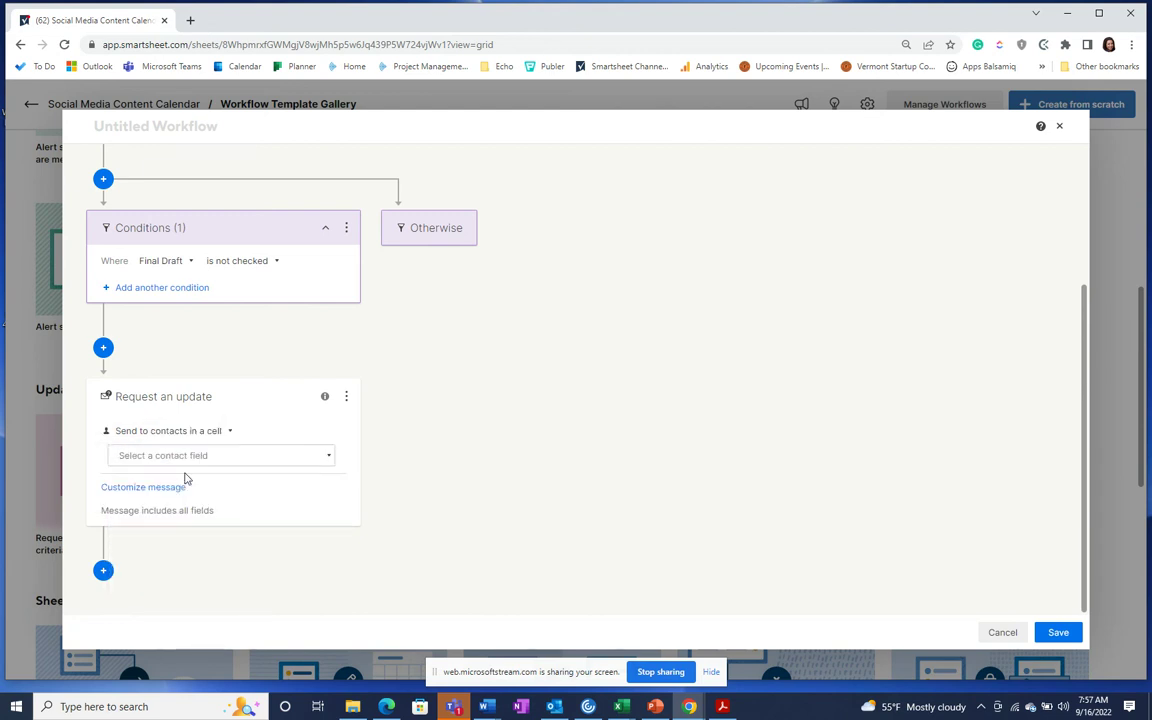
{"action": "left_click", "coordinate": [182, 459]}
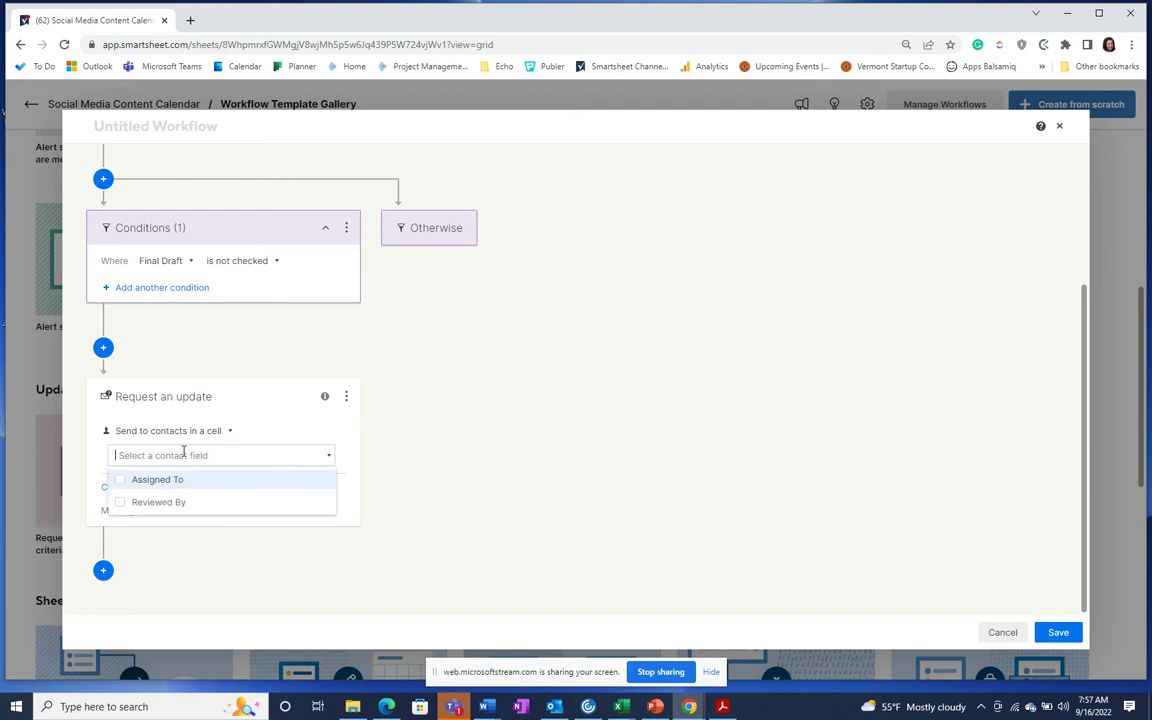
{"action": "left_click", "coordinate": [123, 481]}
{"action": "left_click", "coordinate": [475, 463]}
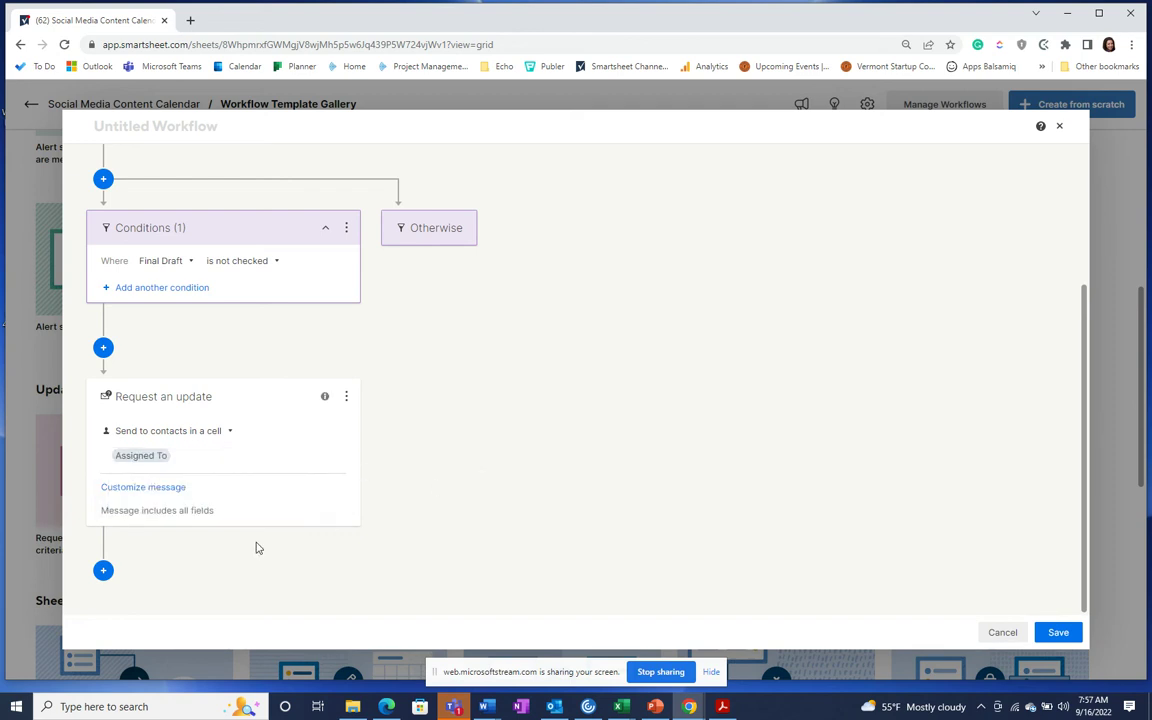
{"action": "left_click", "coordinate": [103, 570]}
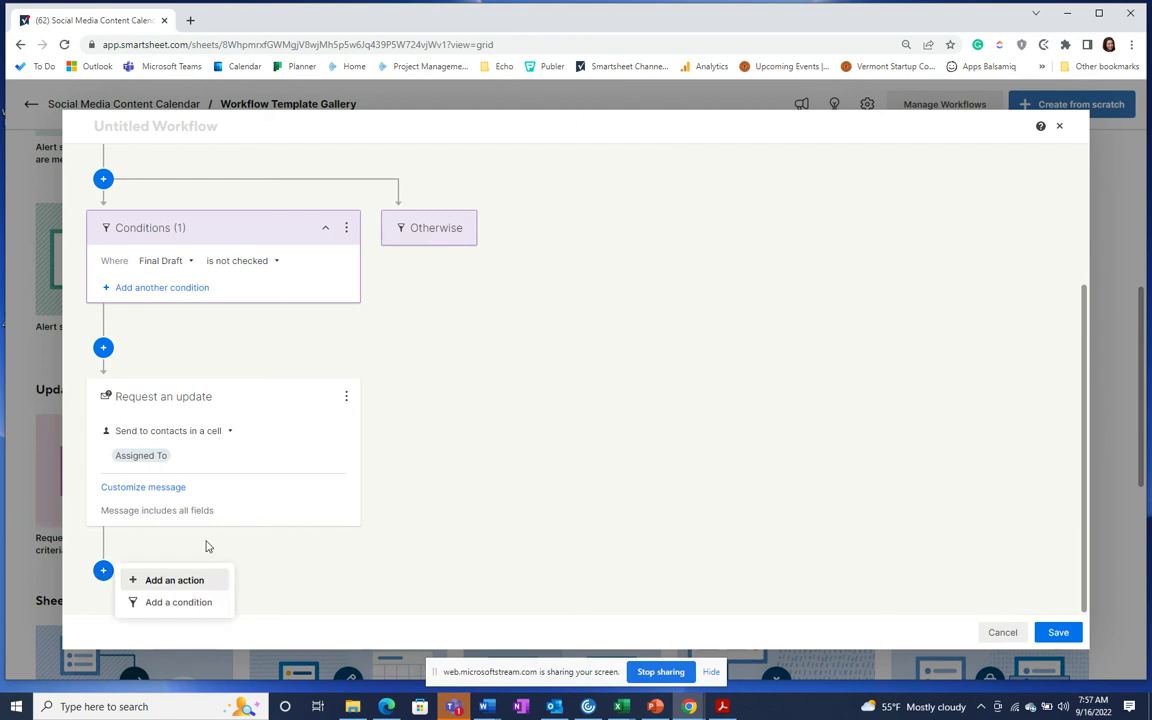
Step: Add an action alerting Demo Team's Example 1 channel in Microsoft Teams
{"action": "left_click", "coordinate": [178, 581]}
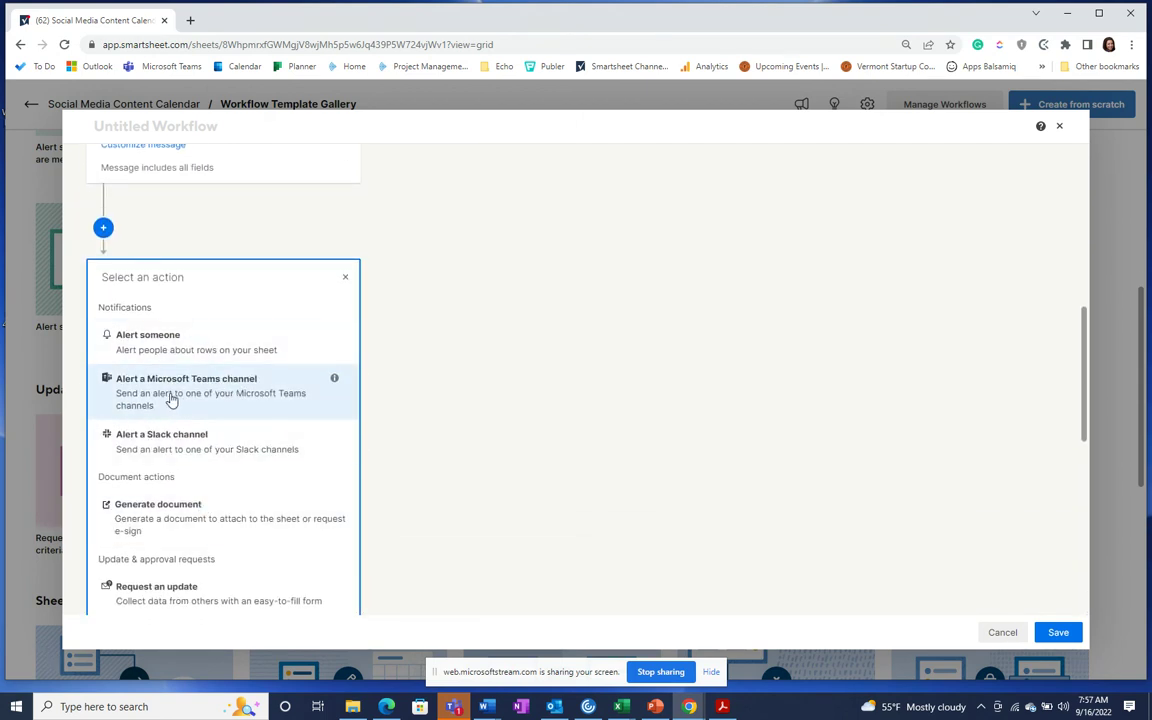
{"action": "left_click", "coordinate": [165, 398]}
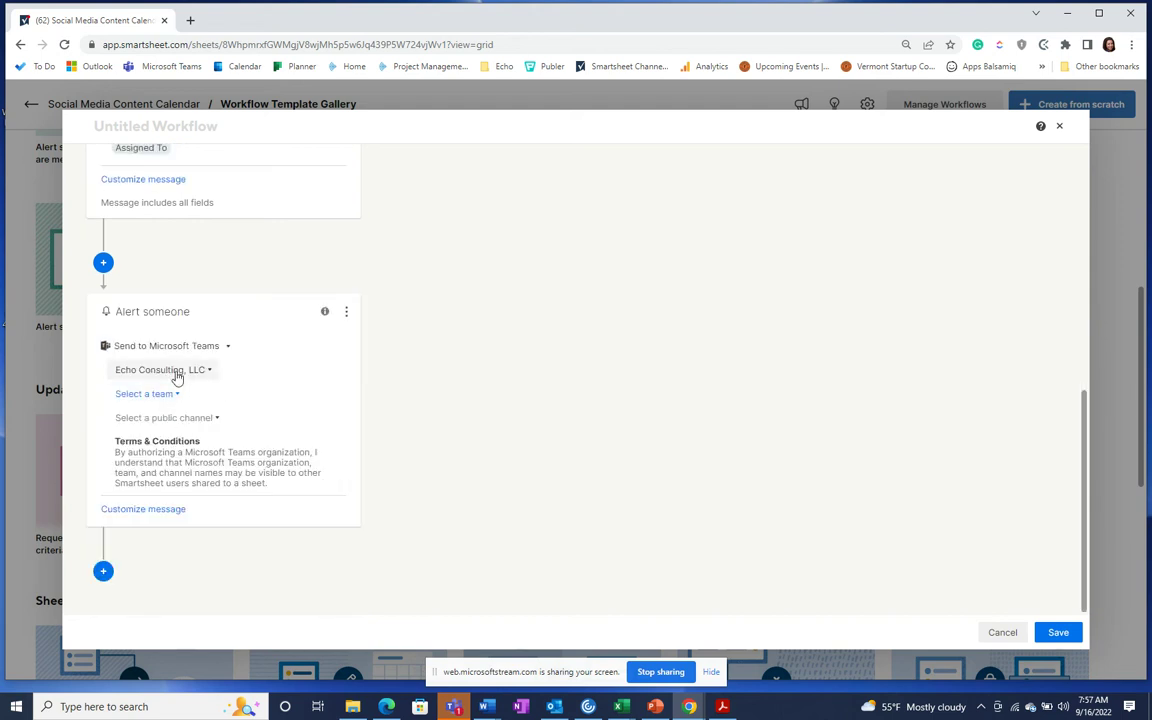
{"action": "left_click", "coordinate": [165, 402]}
{"action": "scroll", "coordinate": [244, 428], "scroll_direction": "down", "scroll_amount": 5}
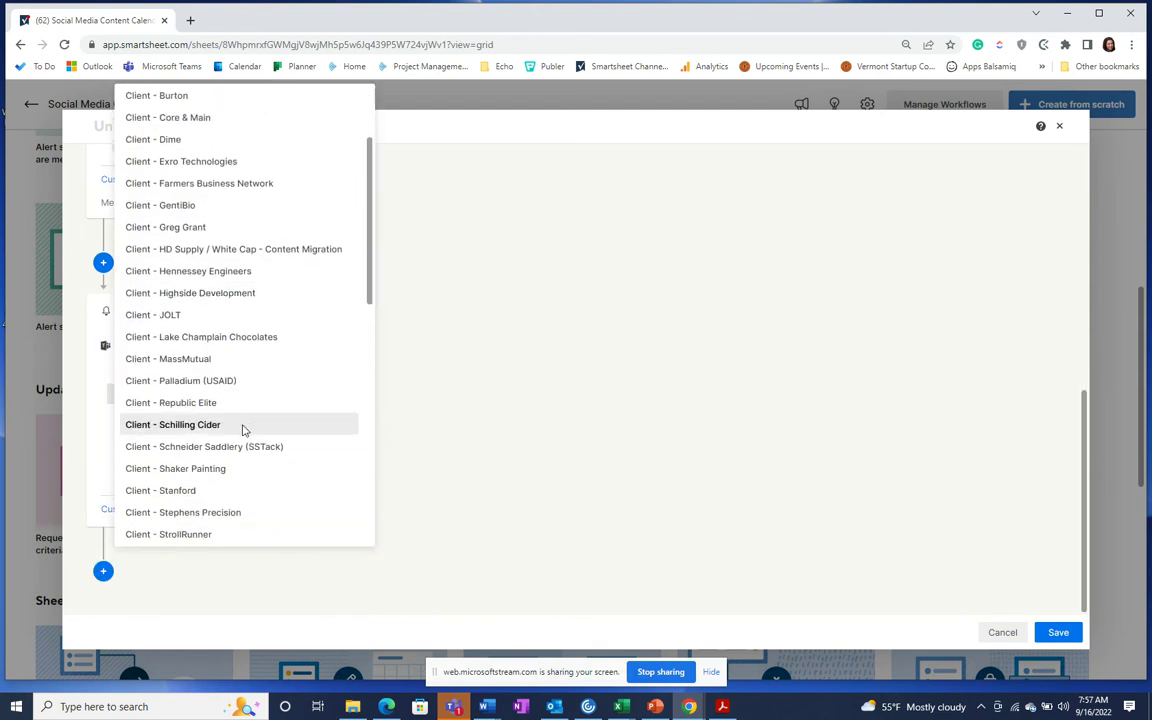
{"action": "scroll", "coordinate": [240, 427], "scroll_direction": "down", "scroll_amount": 1}
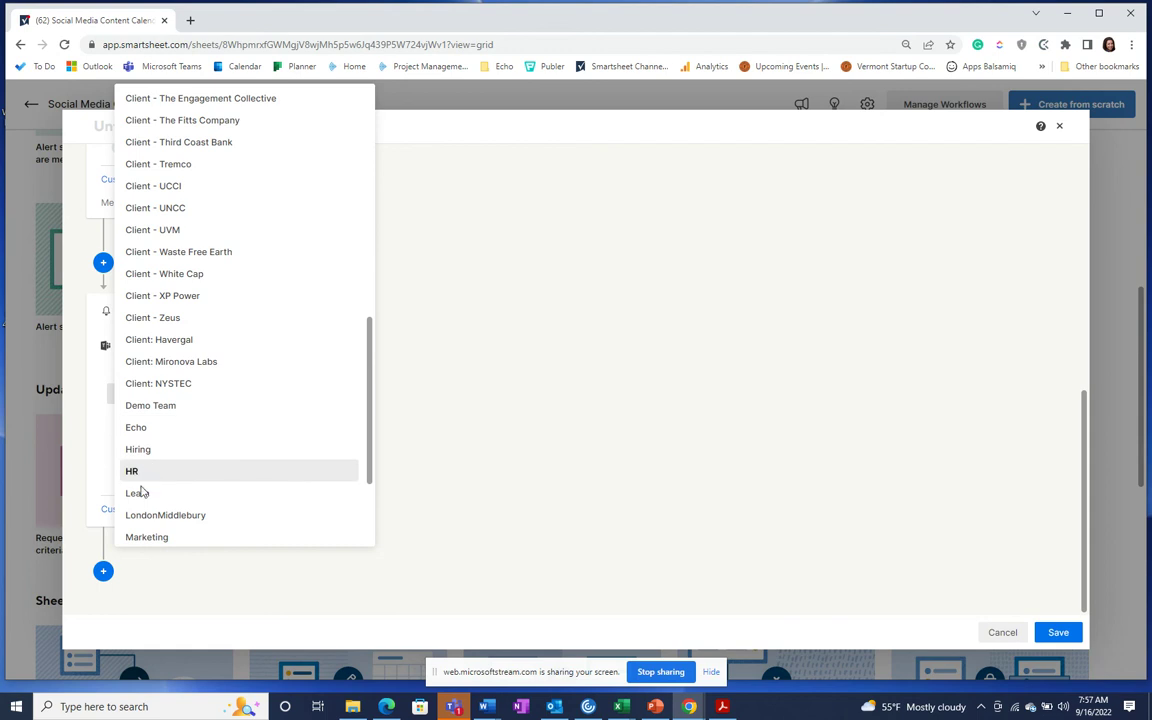
{"action": "left_click", "coordinate": [143, 410]}
{"action": "left_click", "coordinate": [143, 415]}
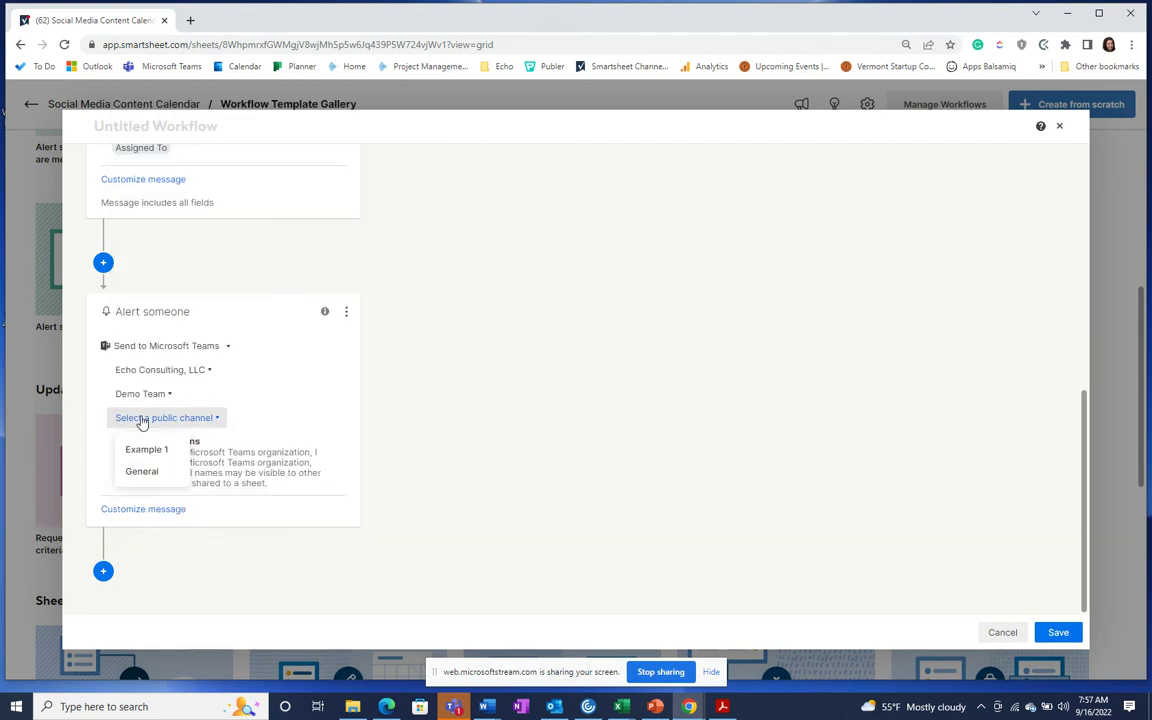
{"action": "left_click", "coordinate": [142, 449]}
Step: Give the Teams alert the subject 'Update Request' and save the workflow
{"action": "left_click", "coordinate": [129, 511]}
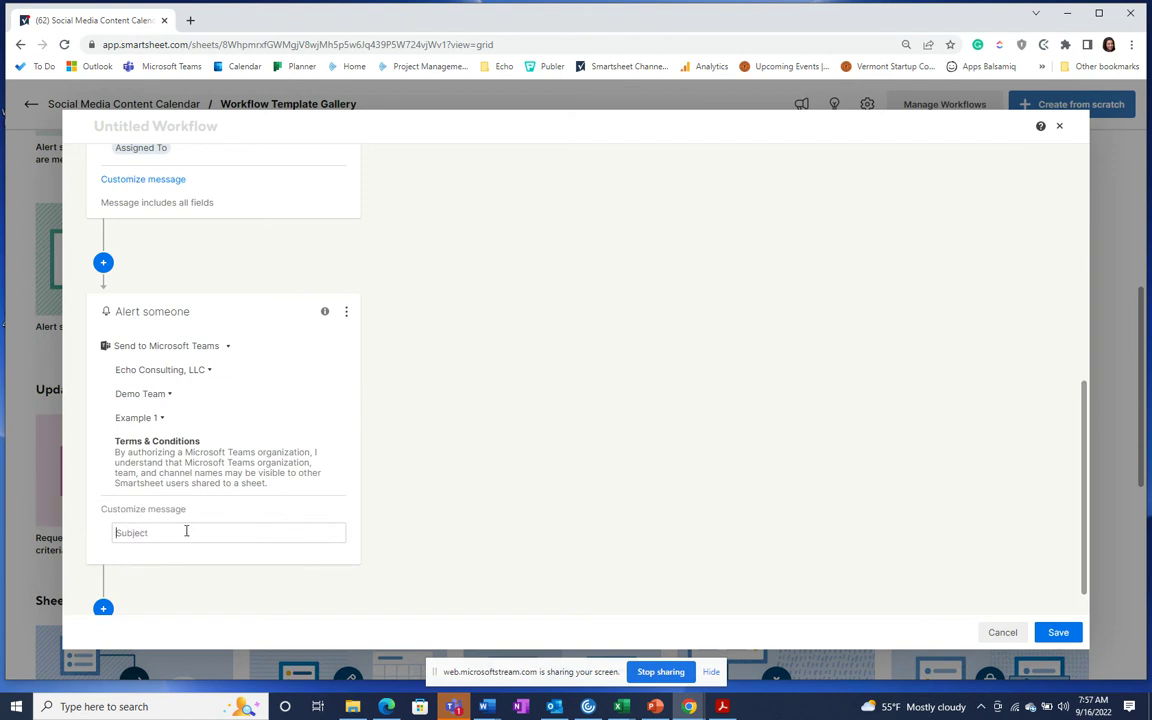
{"action": "scroll", "coordinate": [240, 555], "scroll_direction": "down", "scroll_amount": 1}
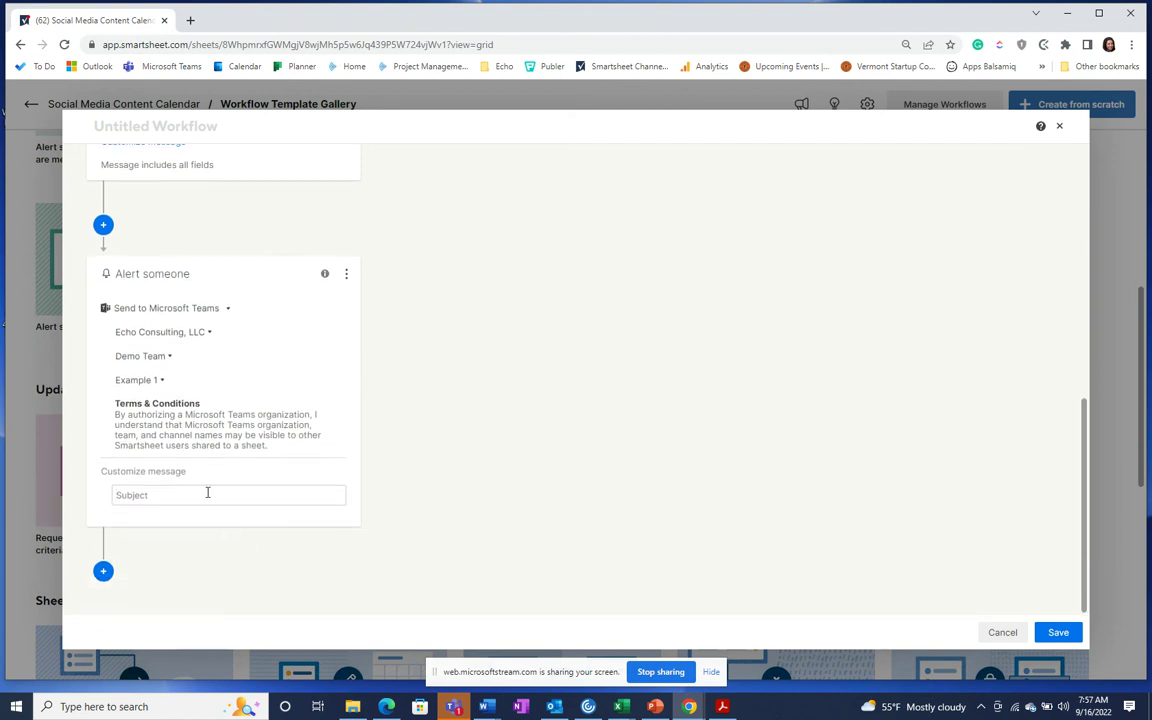
{"action": "left_click", "coordinate": [219, 500]}
{"action": "type", "text": "Update Request"}
{"action": "left_click", "coordinate": [566, 482]}
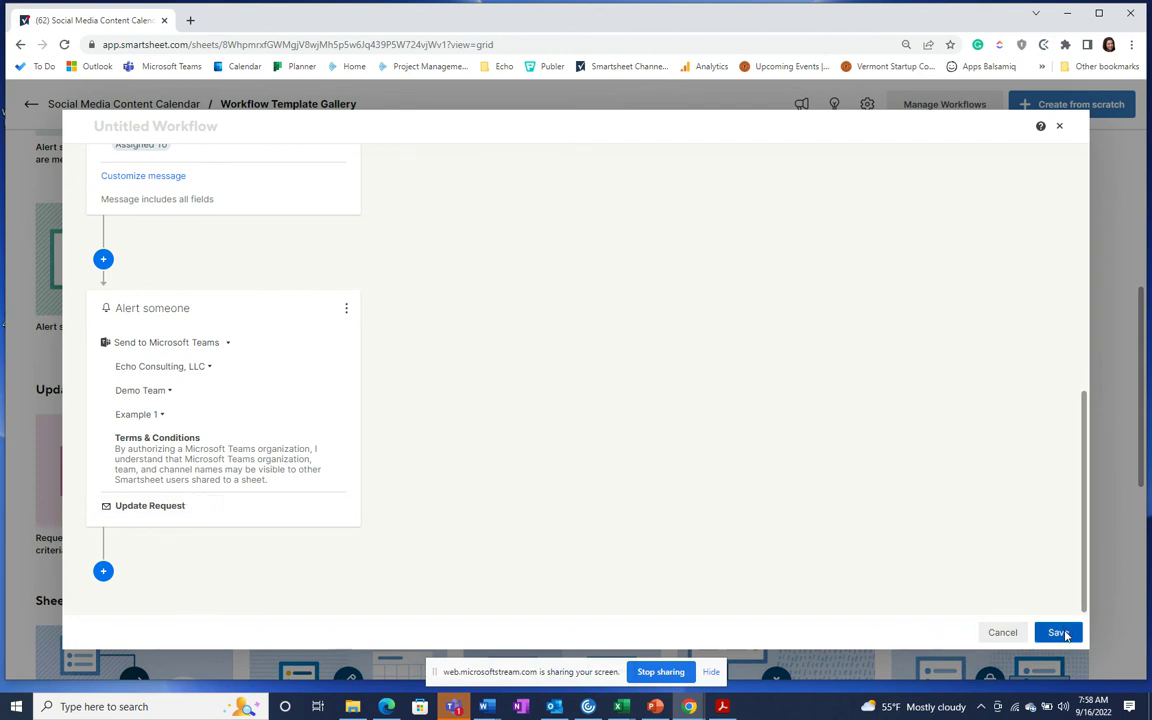
{"action": "left_click", "coordinate": [1066, 634]}
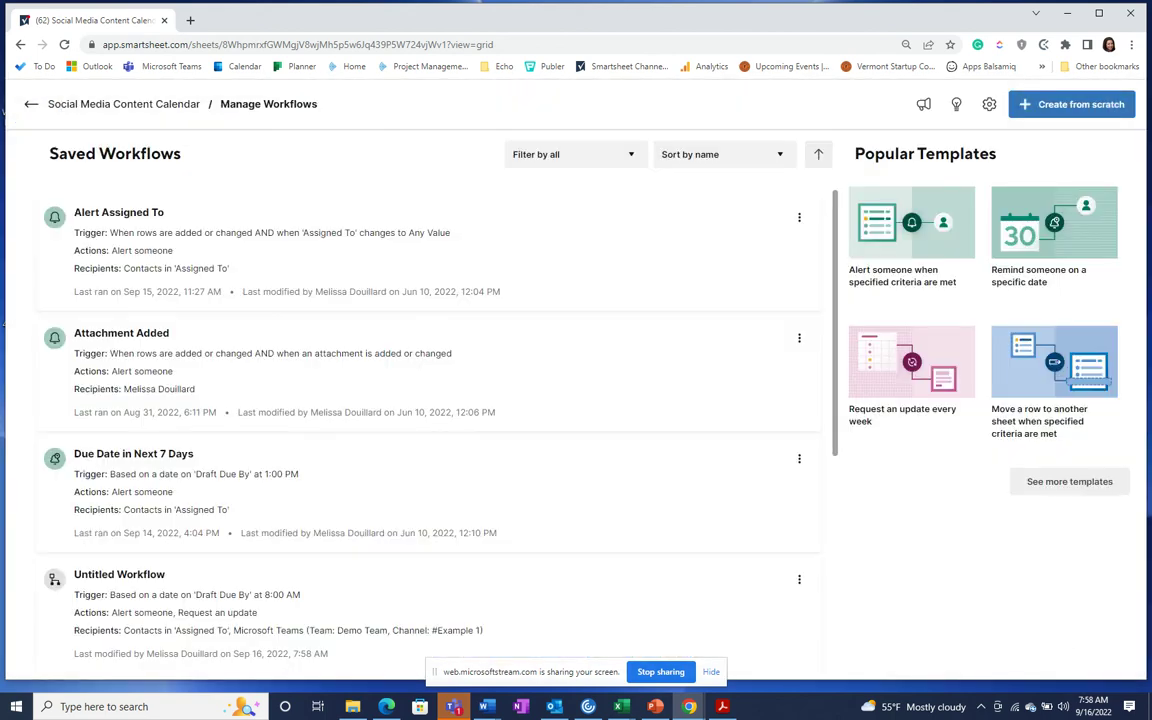
Step: Switch from the saved workflows list back to the Microsoft Teams window
{"action": "key", "text": "alt+Tab"}
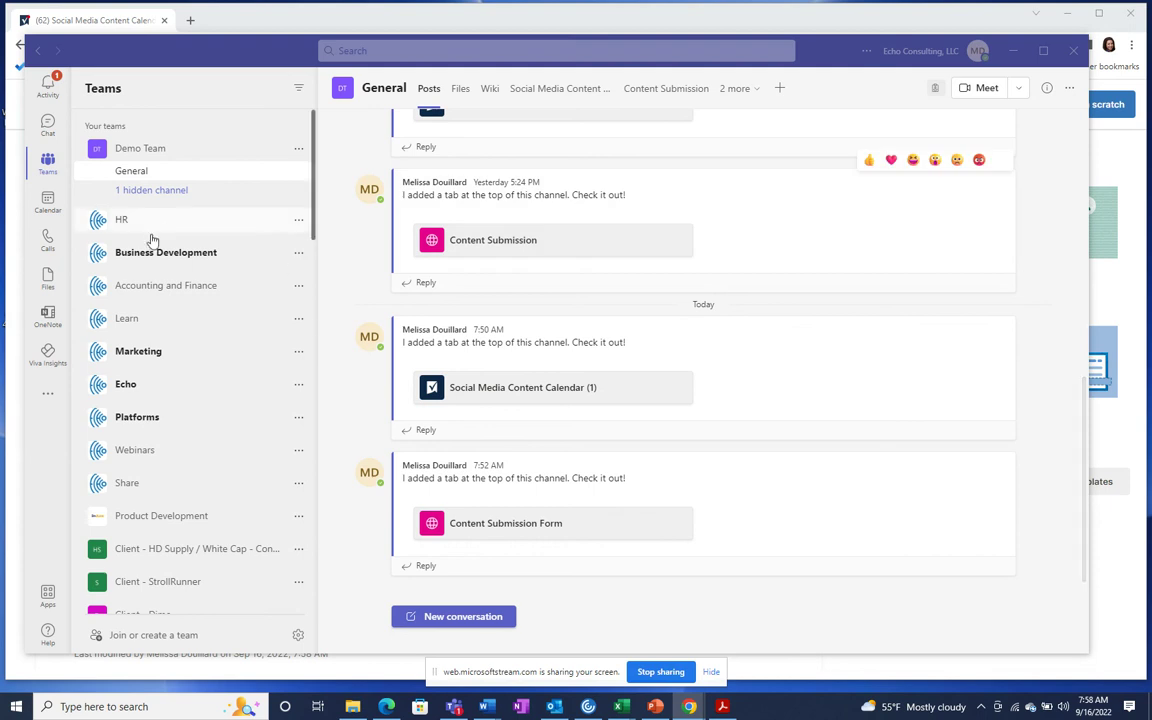
{"action": "left_click", "coordinate": [150, 190]}
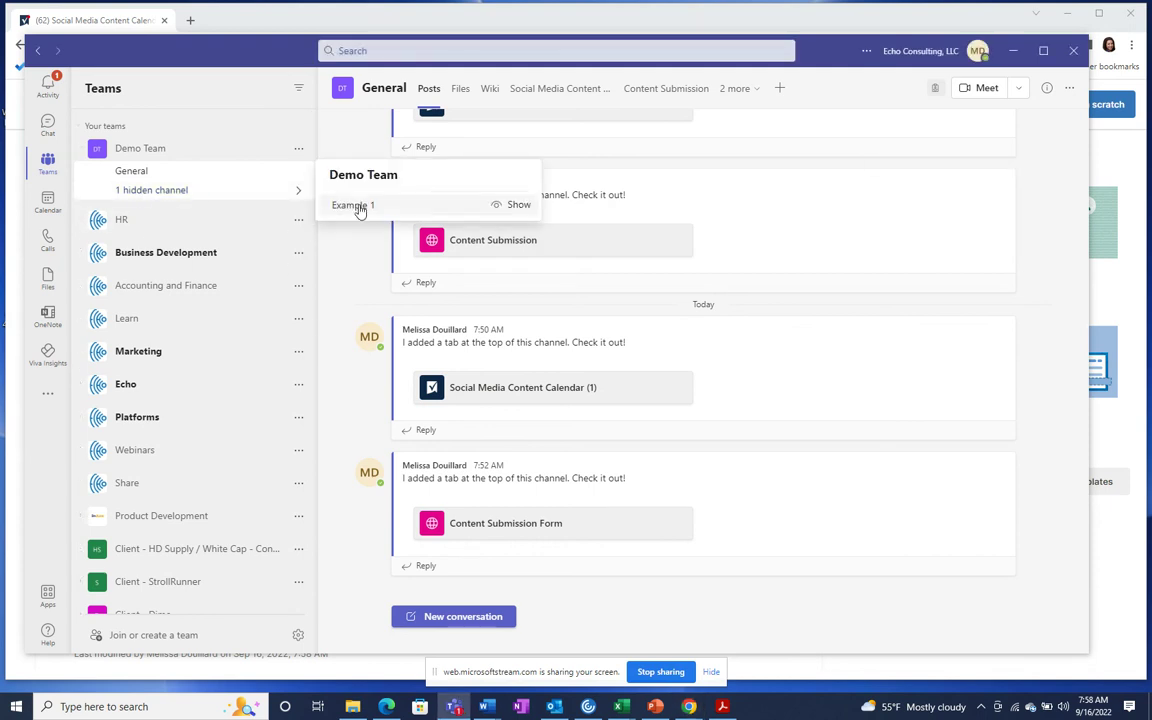
{"action": "left_click", "coordinate": [356, 206]}
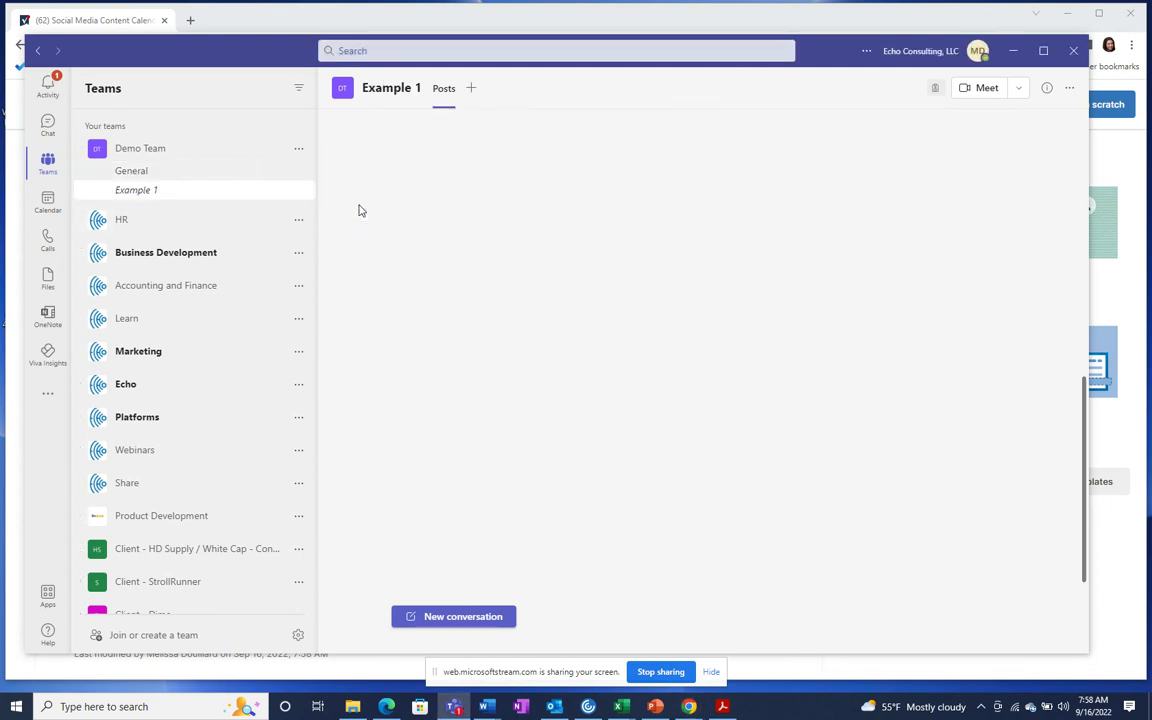
{"action": "left_click", "coordinate": [145, 173]}
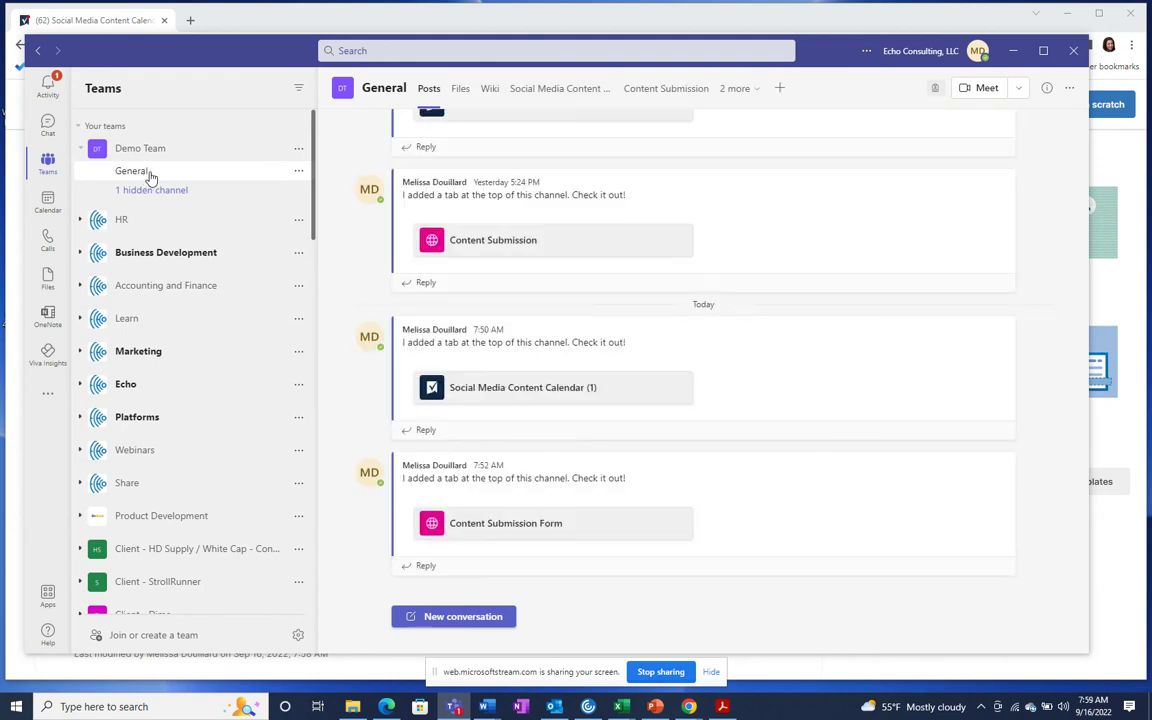